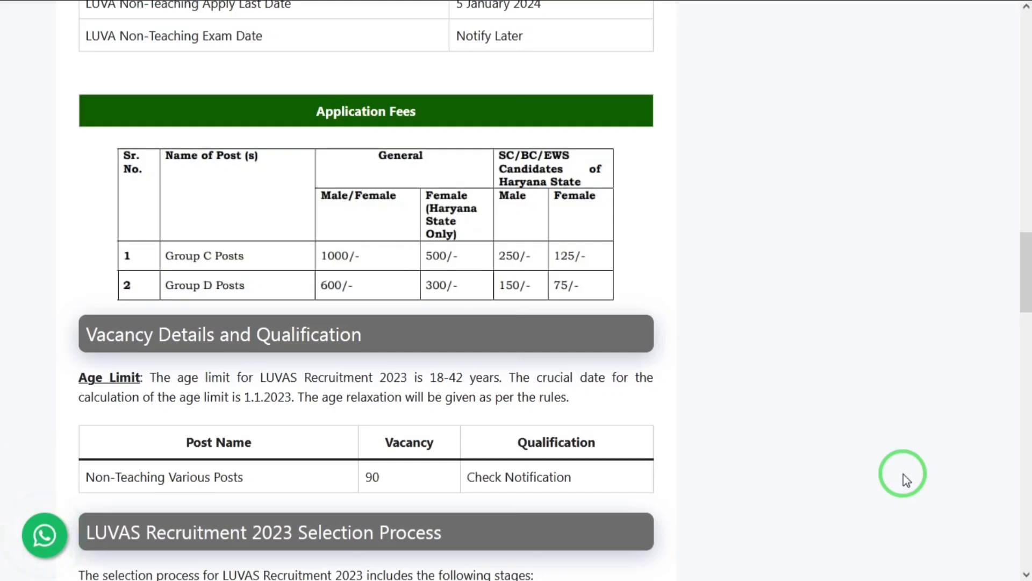
Scroll the LUVAS article past Application Fees to the Vacancy Details, Selection Process and How to Apply sections.
scroll(903, 473, "down", 1)
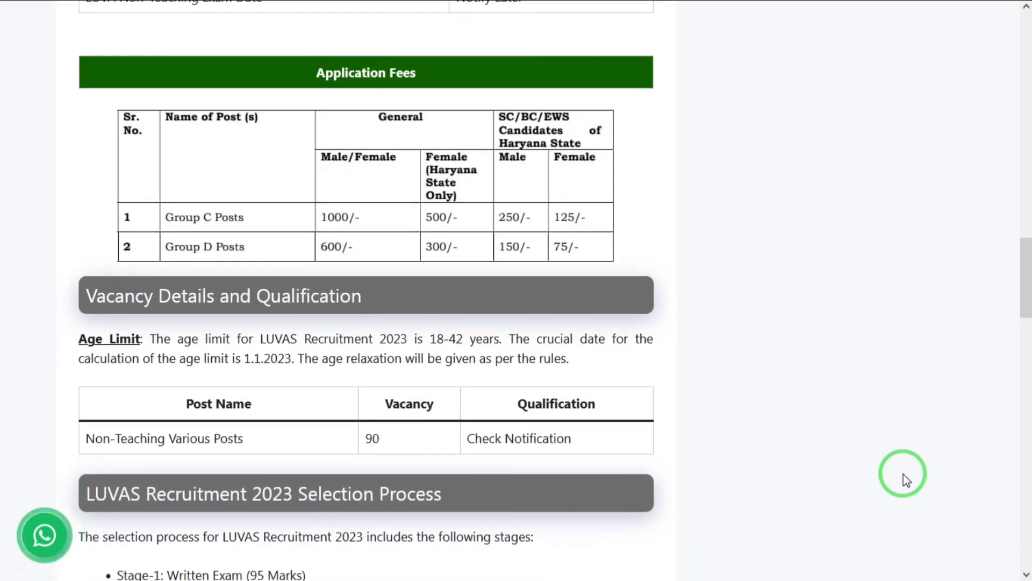
scroll(903, 473, "down", 1)
scroll(903, 473, "down", 1)
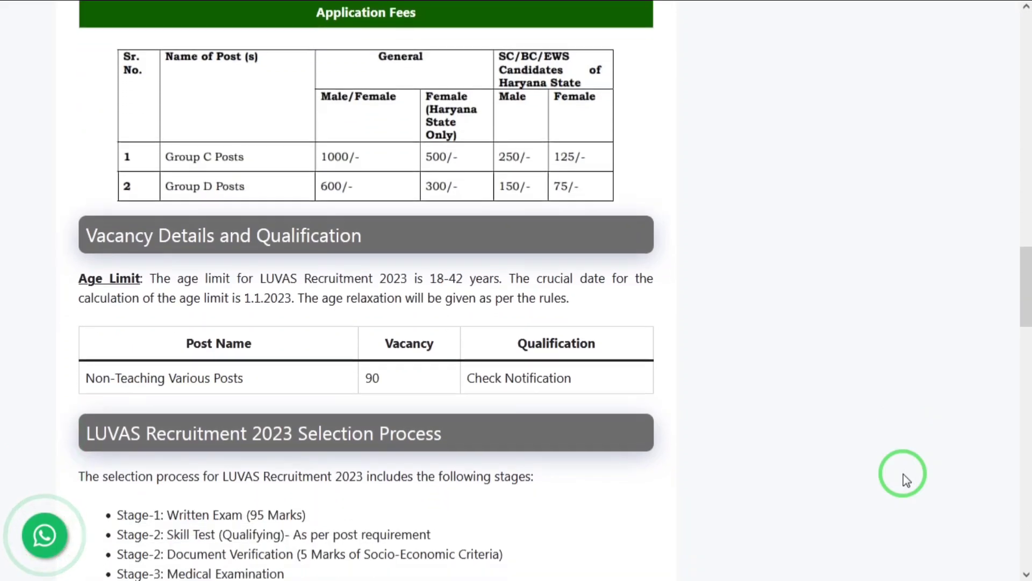
scroll(903, 473, "down", 1)
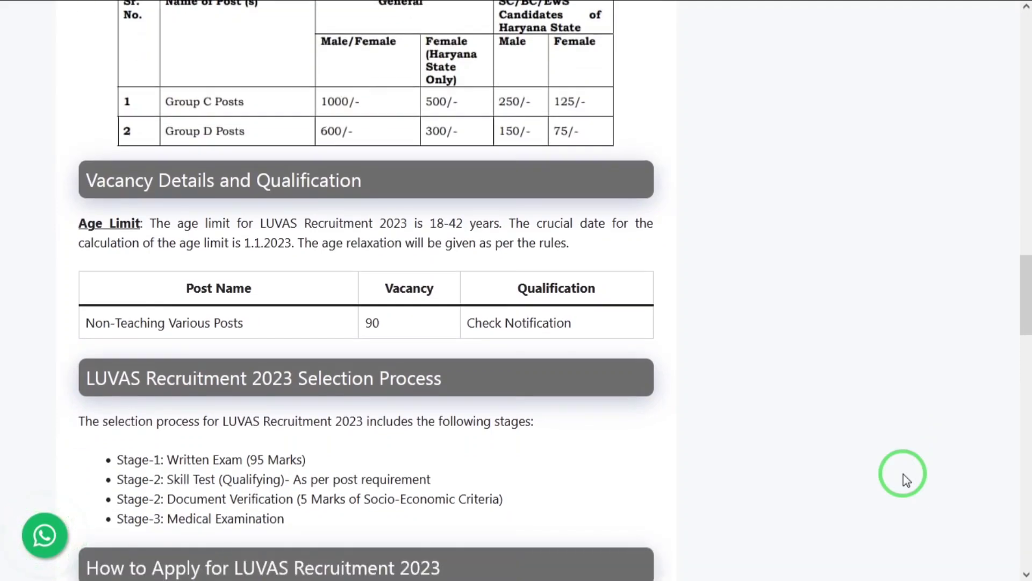
scroll(903, 473, "down", 1)
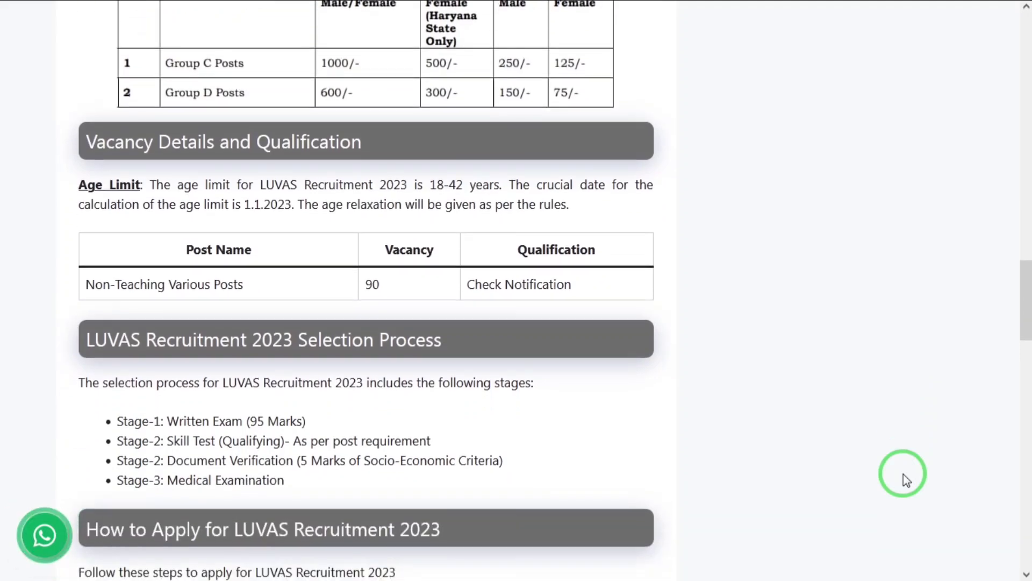
scroll(903, 474, "down", 3)
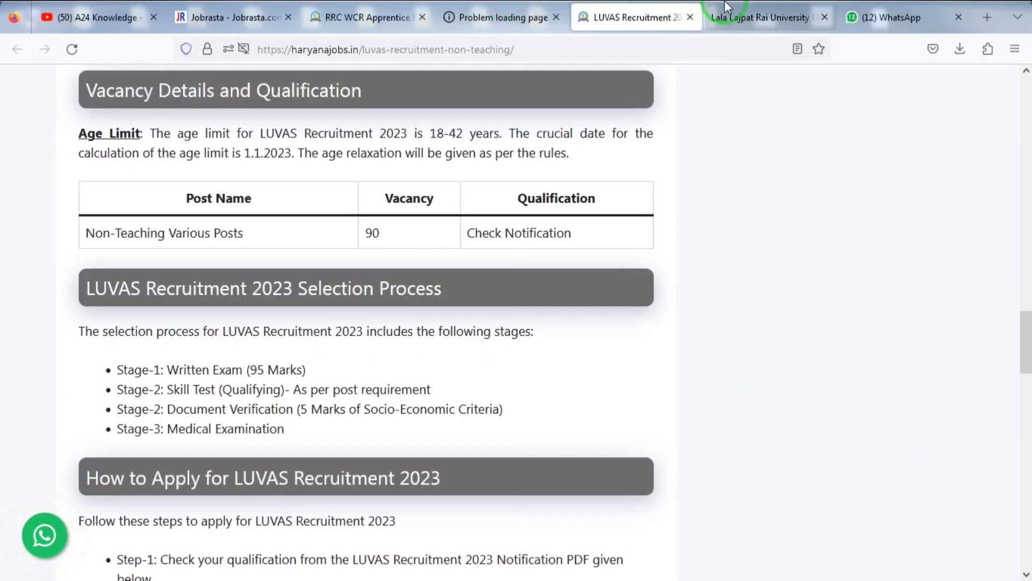
Switch to the LUVAS portal and start a new candidate registration.
left_click(727, 7)
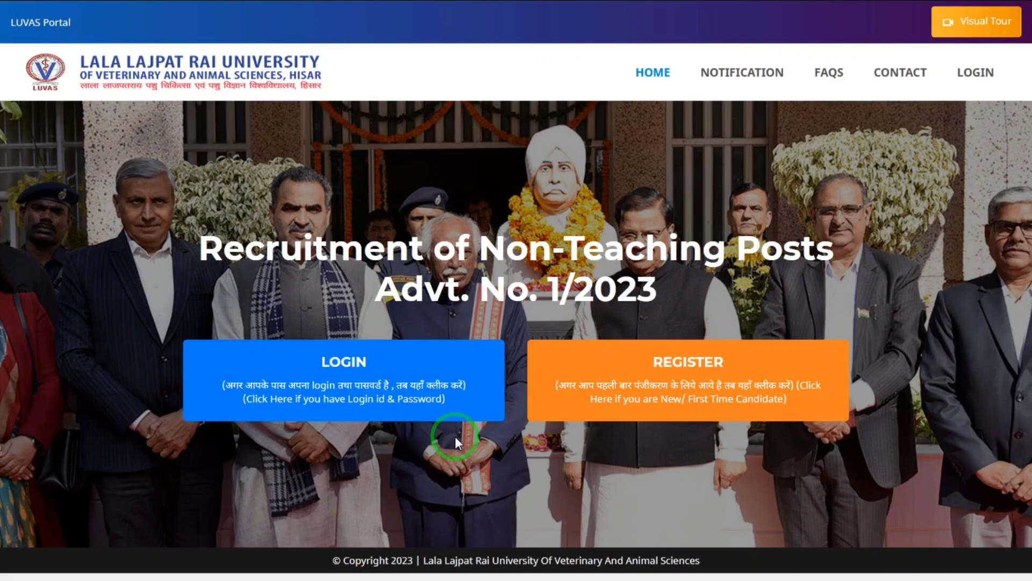
left_click(684, 357)
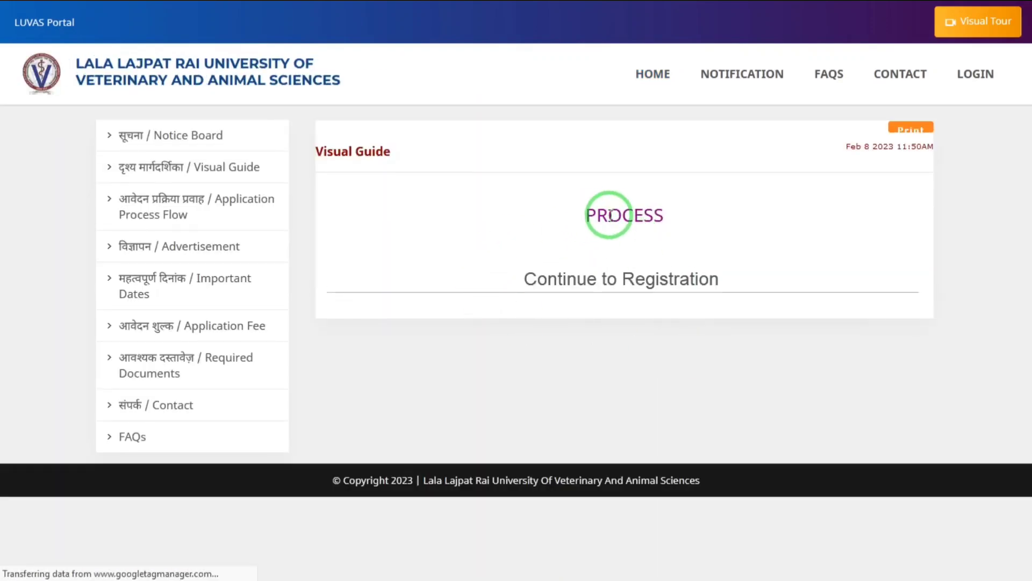
left_click(604, 287)
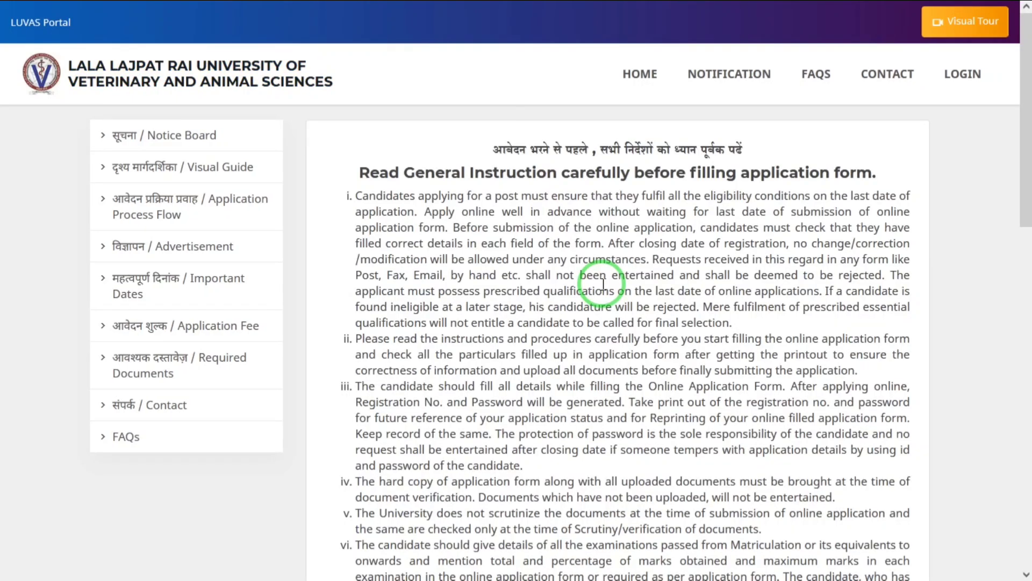
Proceed past the general instructions, tick the consent declaration and choose I Agree.
left_click_drag(1021, 172, 822, 497)
left_click(612, 508)
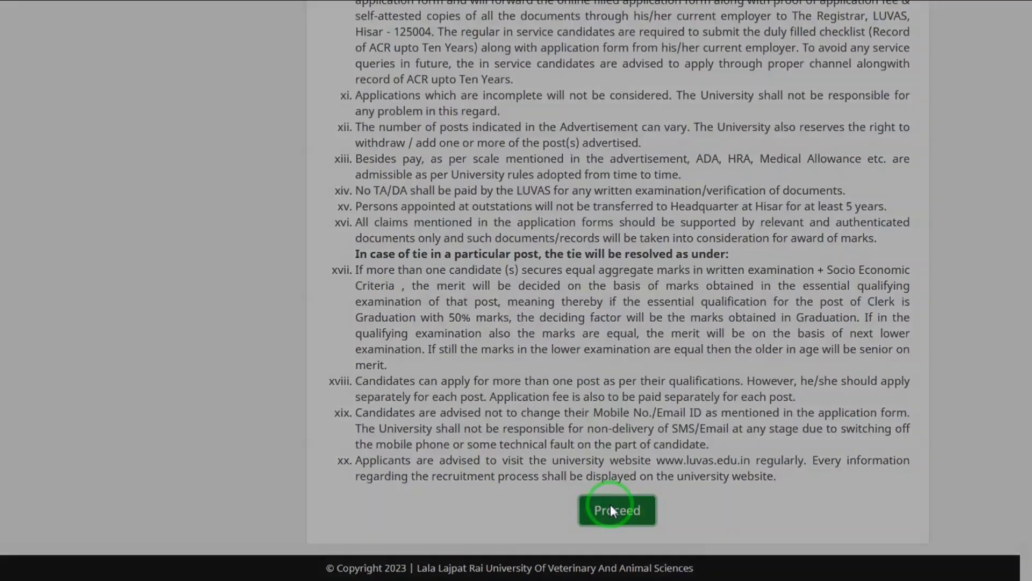
left_click(352, 204)
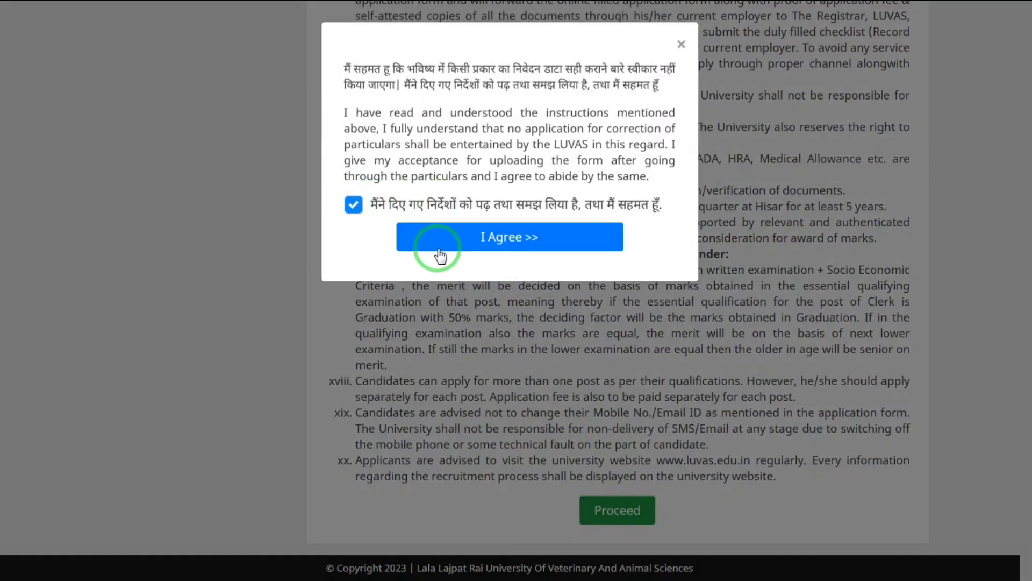
left_click(450, 248)
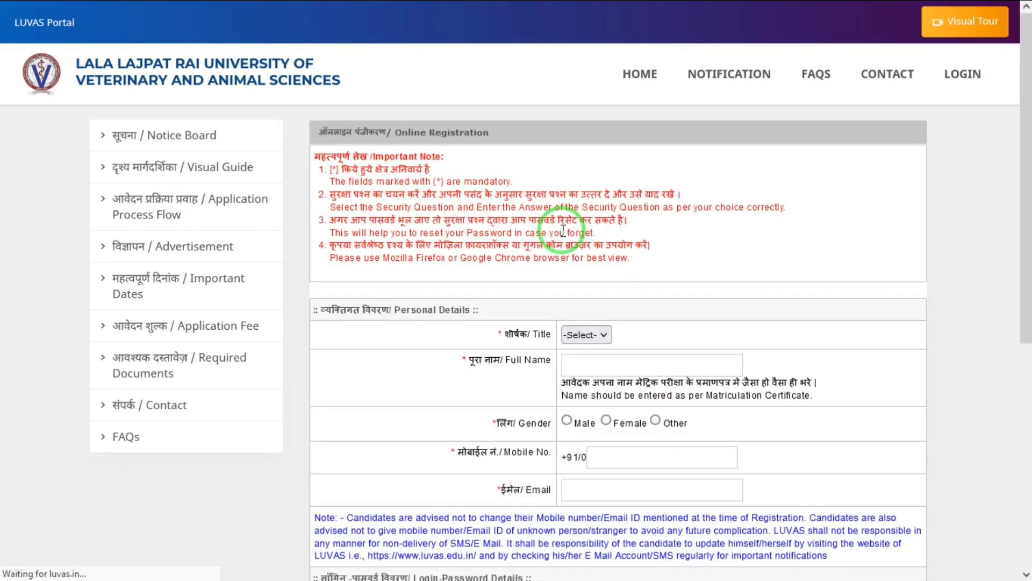
Set title Mr., enter the candidate's full name and choose Male gender.
left_click(573, 335)
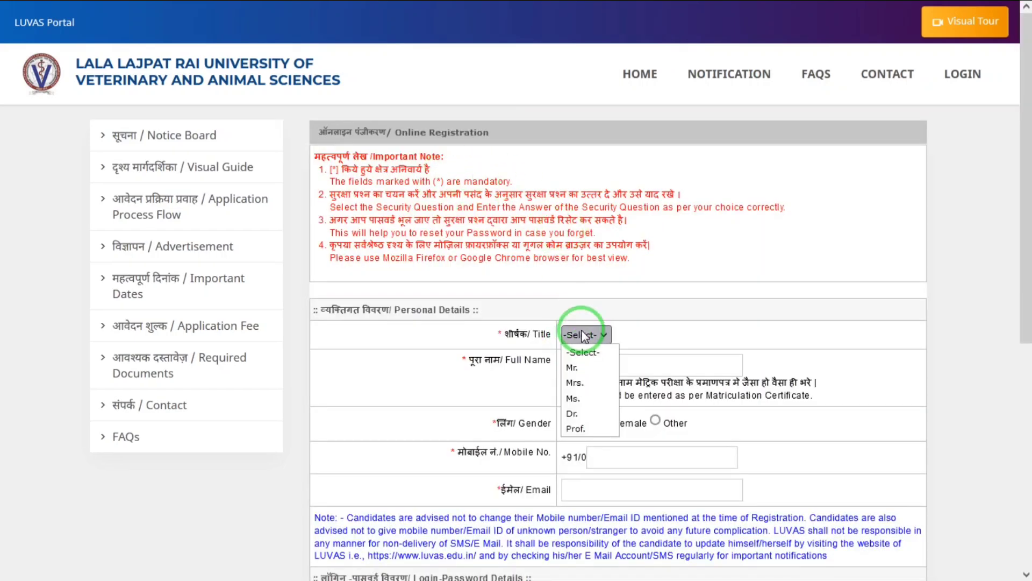
left_click(575, 367)
left_click(597, 363)
type("MAHEE")
key("Tab")
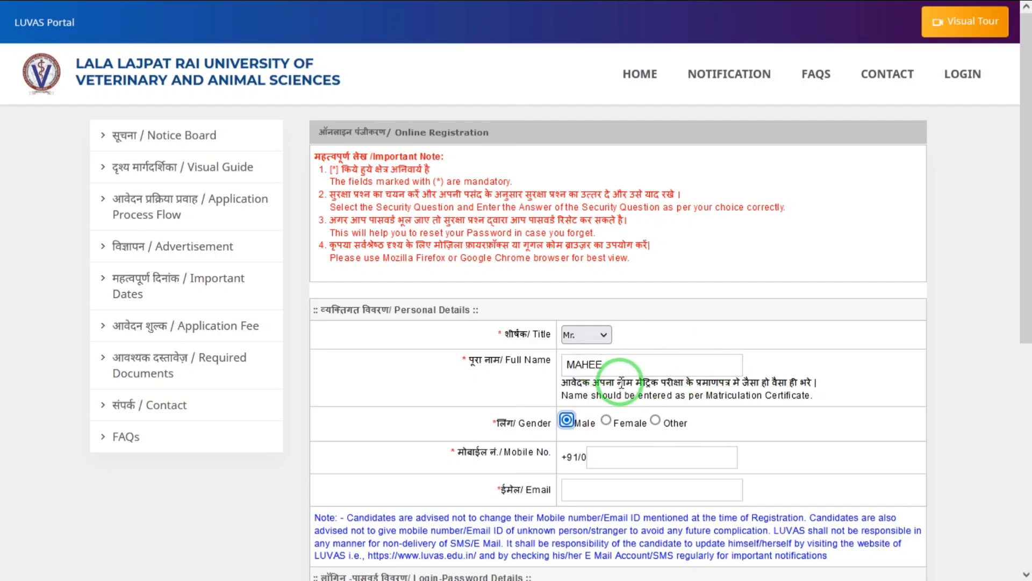
left_click_drag(1019, 161, 1016, 214)
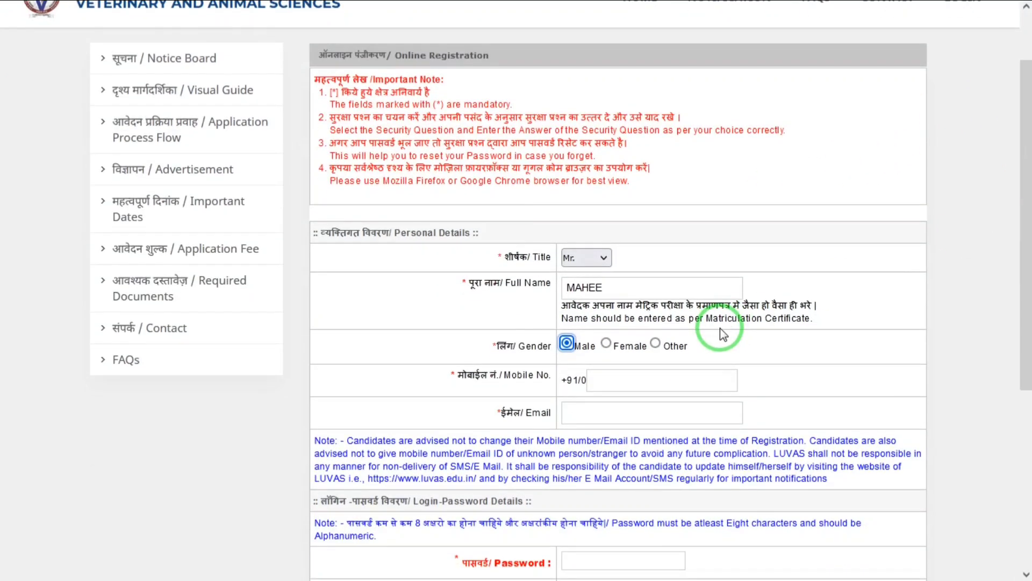
scroll(1025, 322, "down", 3)
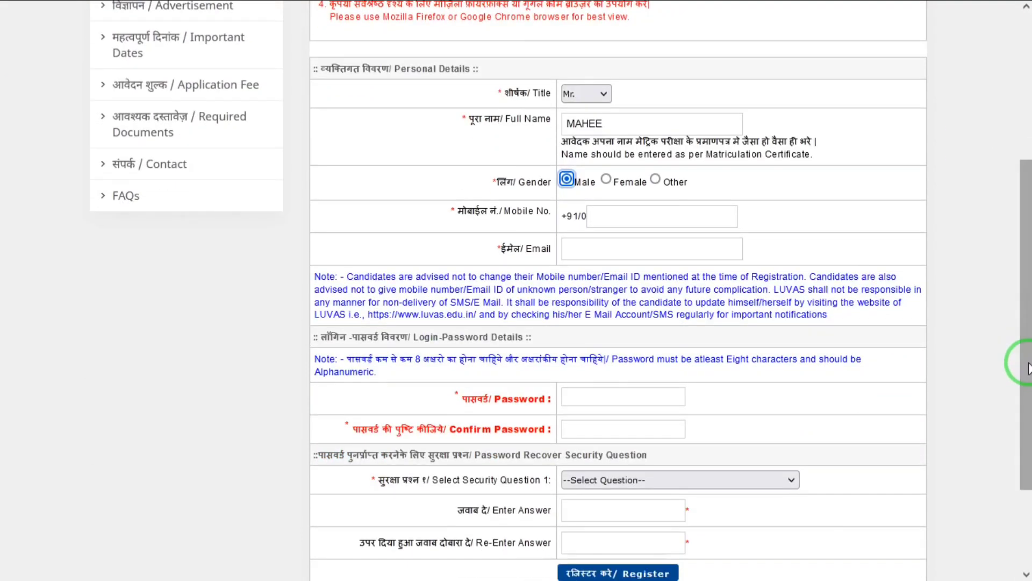
Fill in the e-mail address and account password, declining the suggested generated password.
left_click(588, 249)
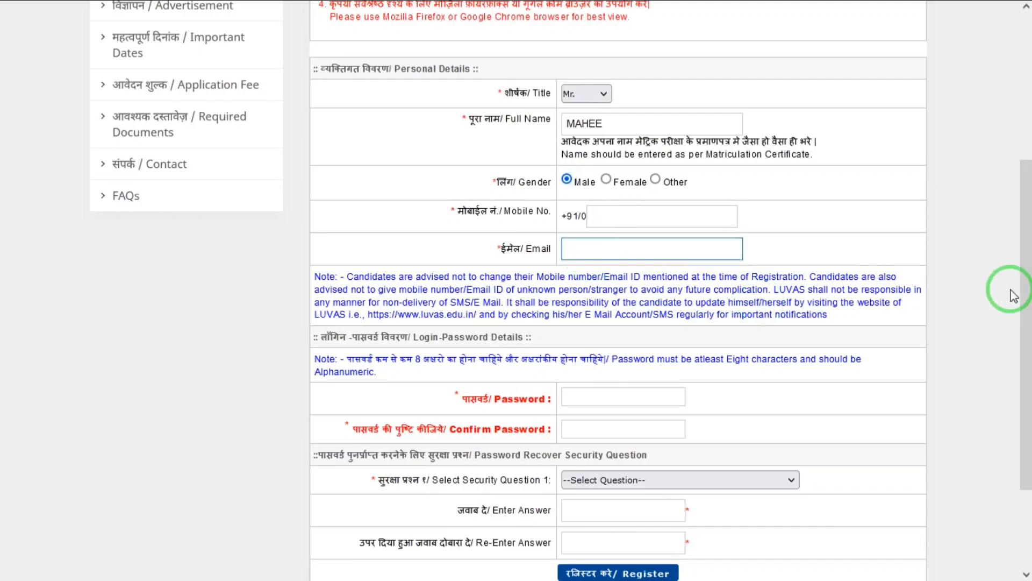
scroll(1025, 231, "down", 2)
left_click(672, 284)
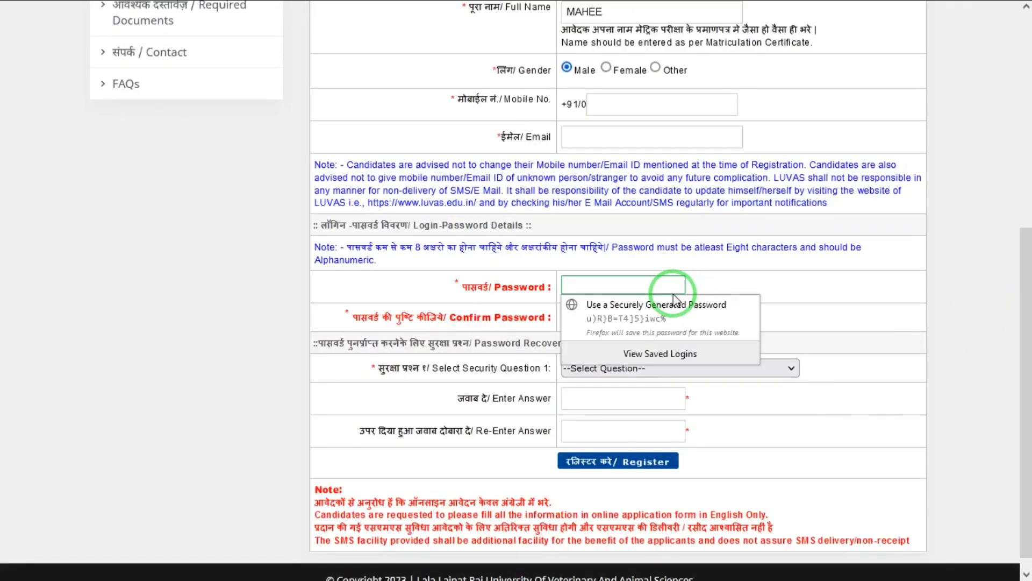
left_click(759, 288)
left_click(650, 295)
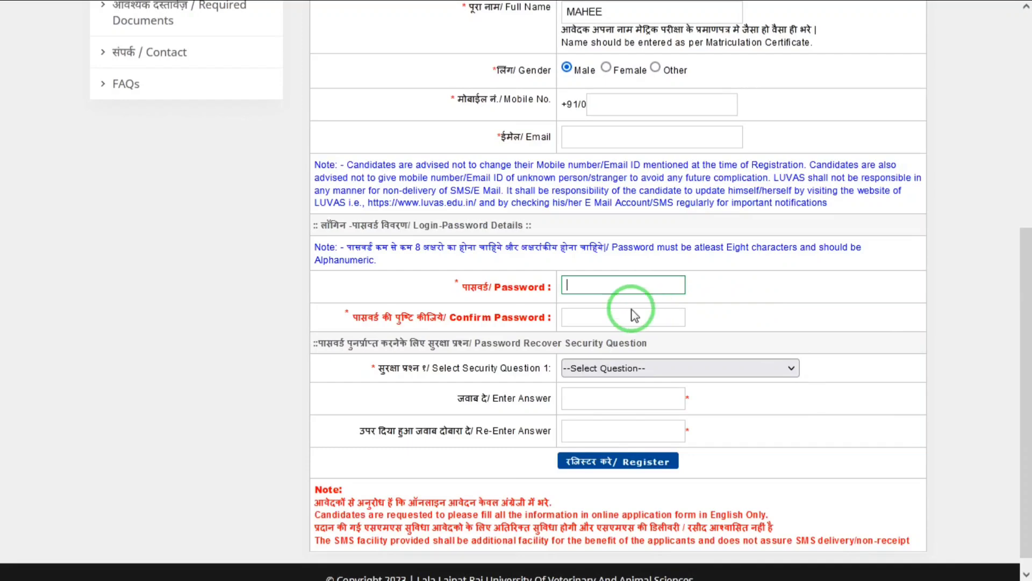
Choose 'Who is your favourite cricketer ?' as security question, enter the answer and register.
left_click(619, 369)
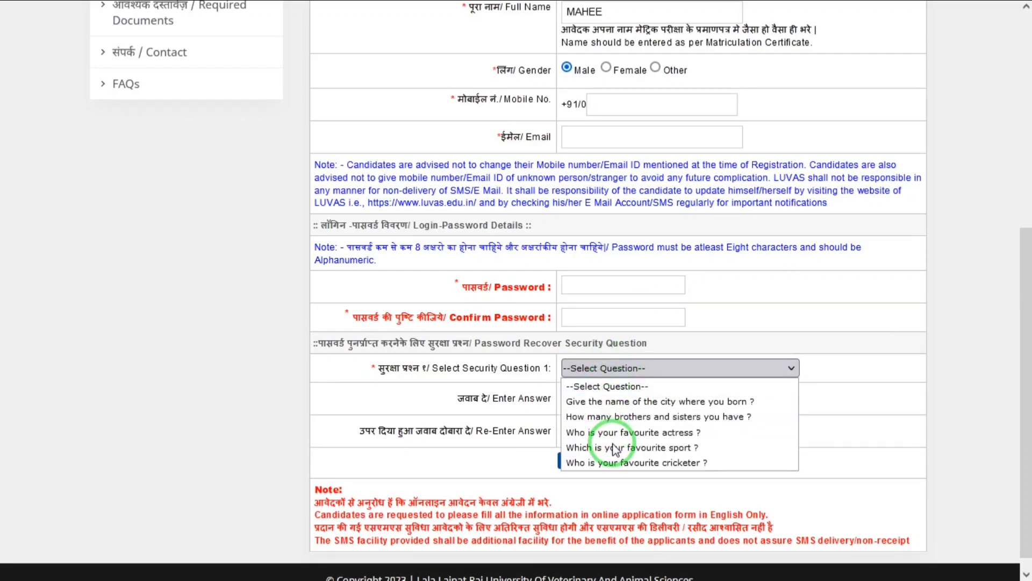
left_click(617, 462)
left_click(619, 399)
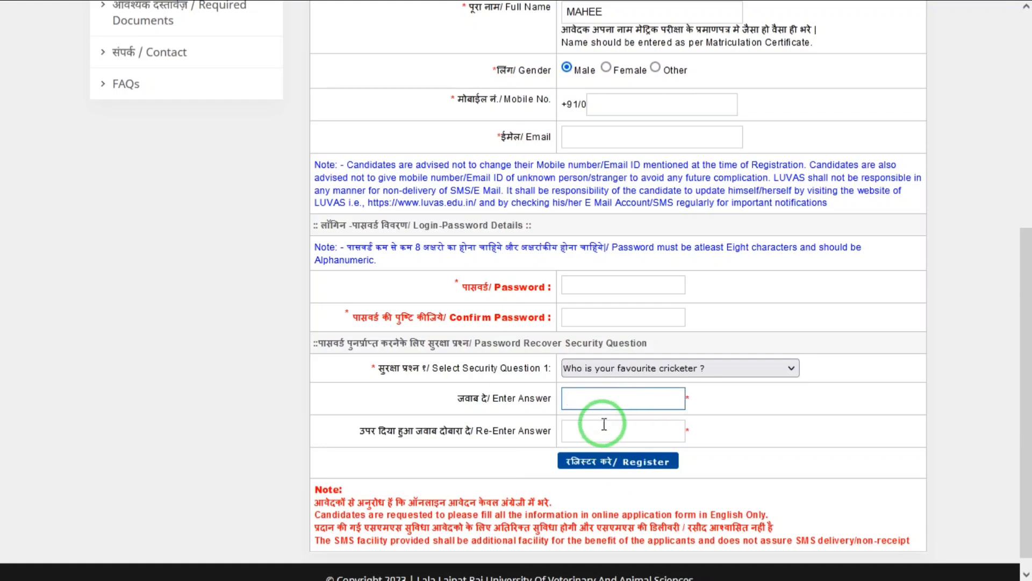
scroll(921, 373, "down", 1)
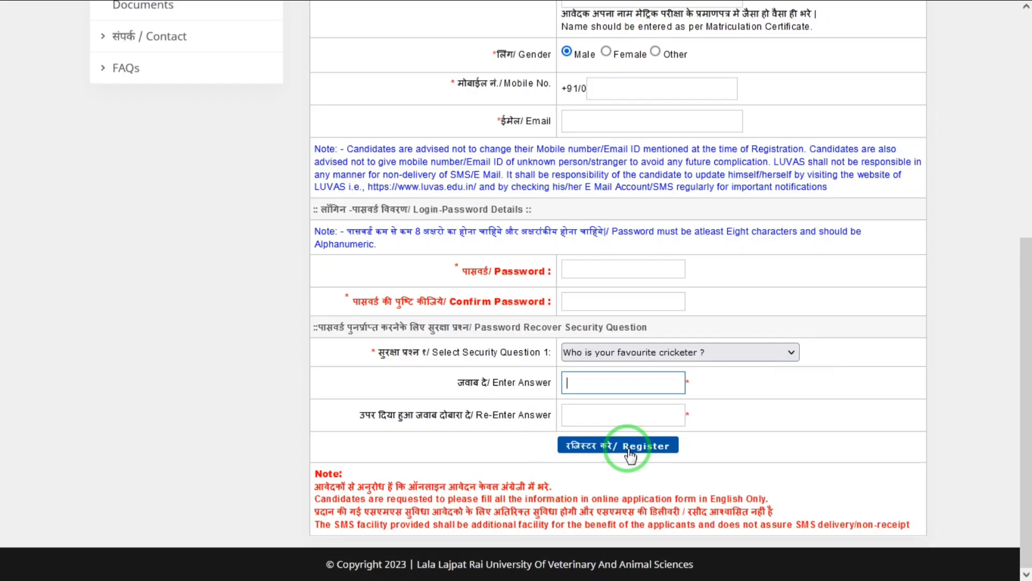
left_click(630, 455)
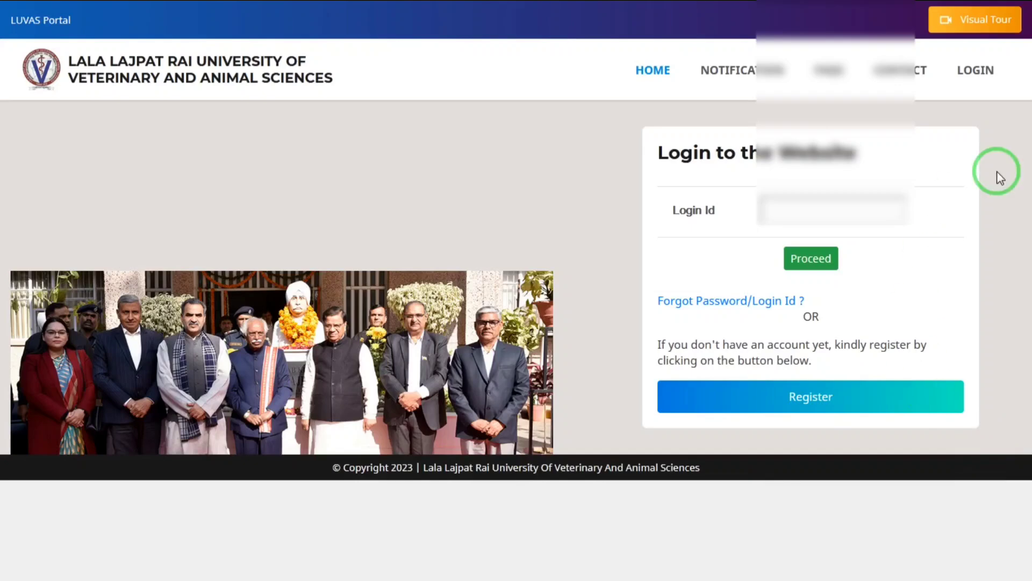
Enter the login id, replacing the incorrect entry with the saved suggestion, and submit it.
left_click(816, 208)
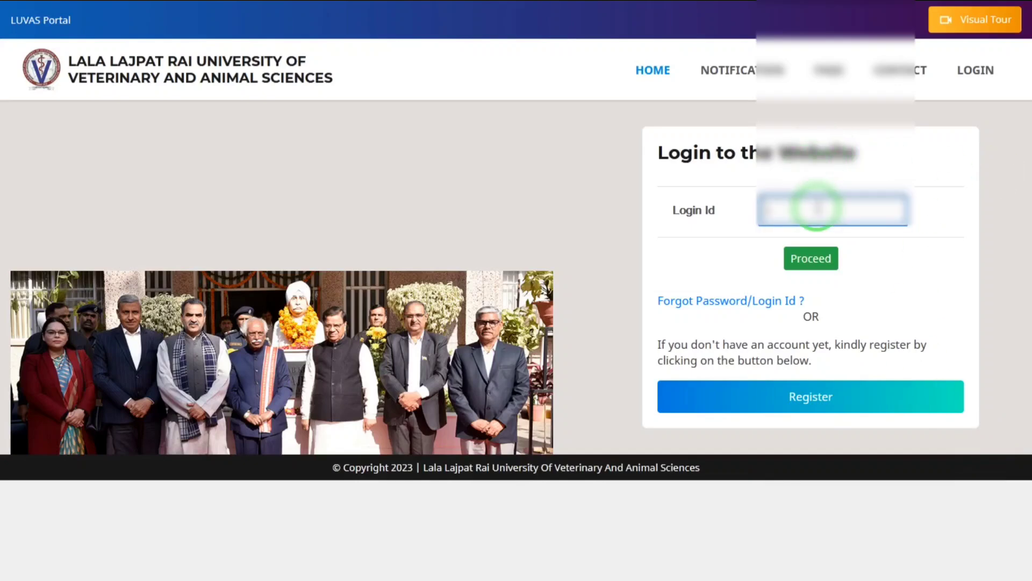
left_click(809, 258)
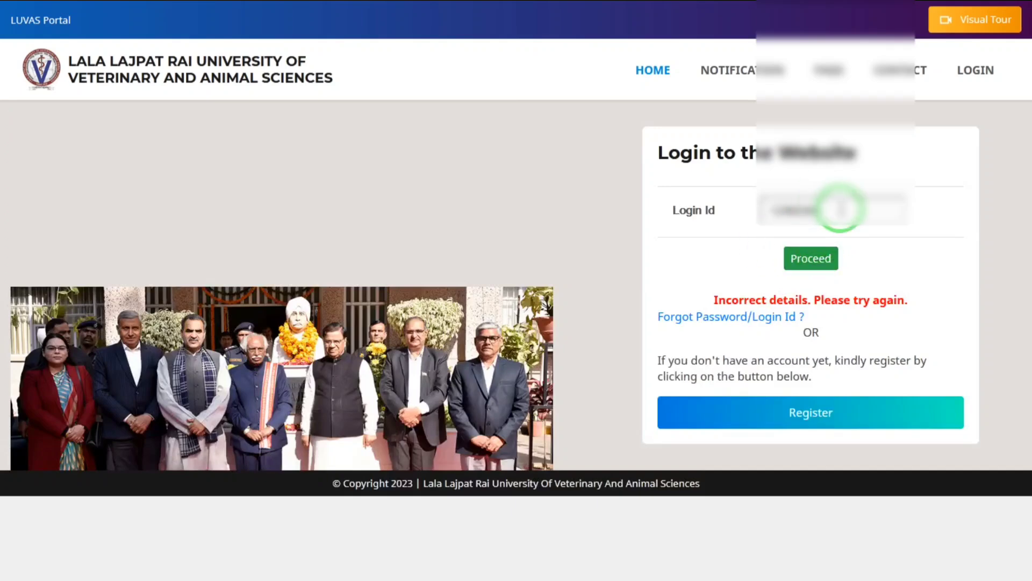
double_click(841, 208)
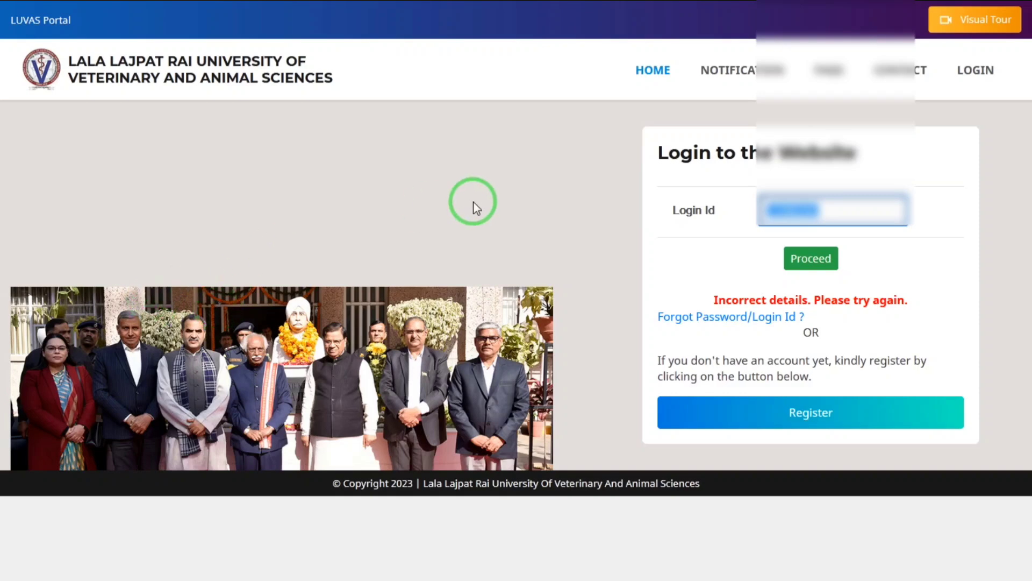
key("BackSpace")
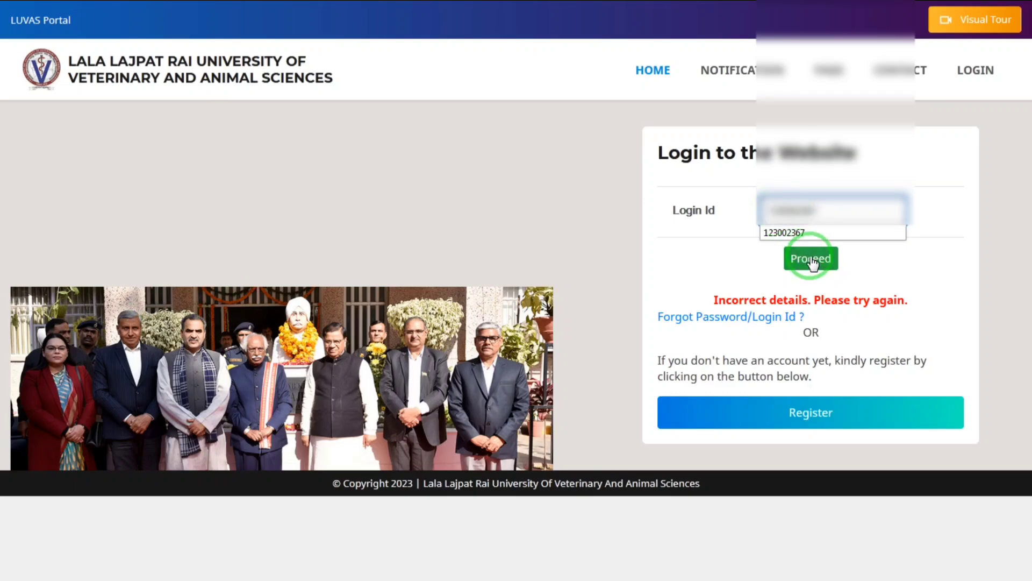
left_click(806, 234)
left_click(811, 258)
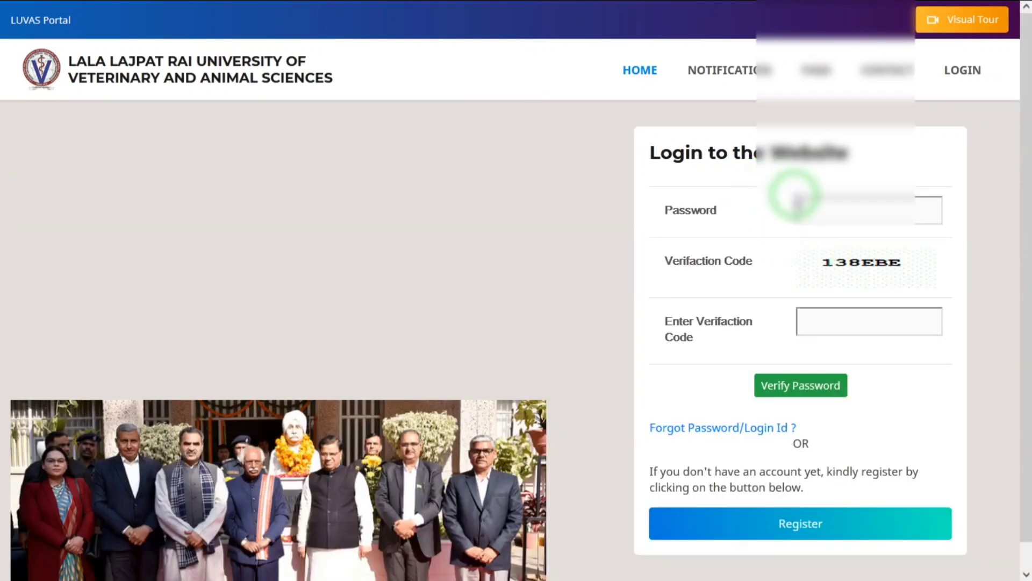
Enter the account password and the captcha verification code, then verify to log in.
left_click(807, 207)
type("•••")
key("BackSpace")
key("BackSpace")
key("BackSpace")
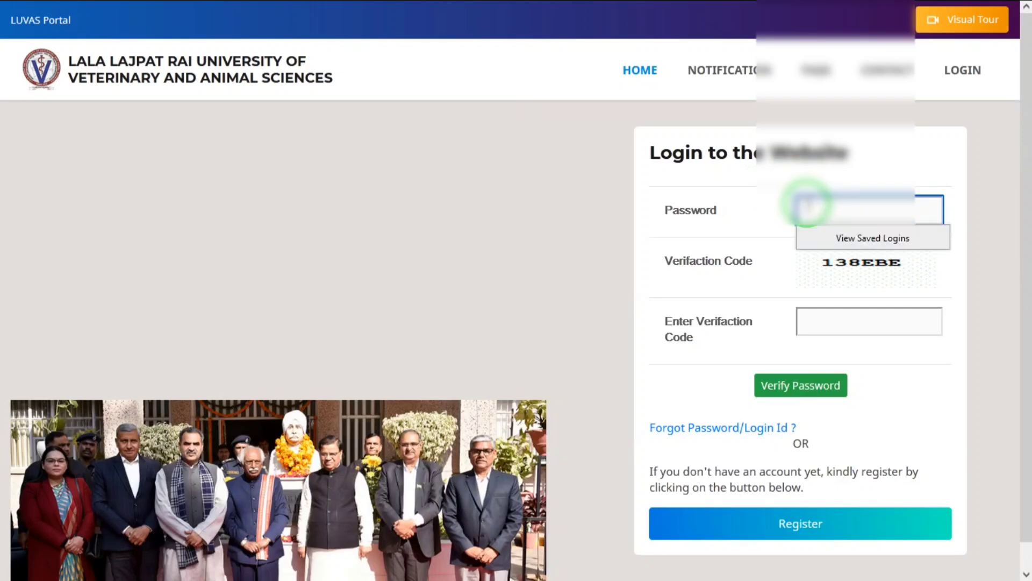
type("••••••••")
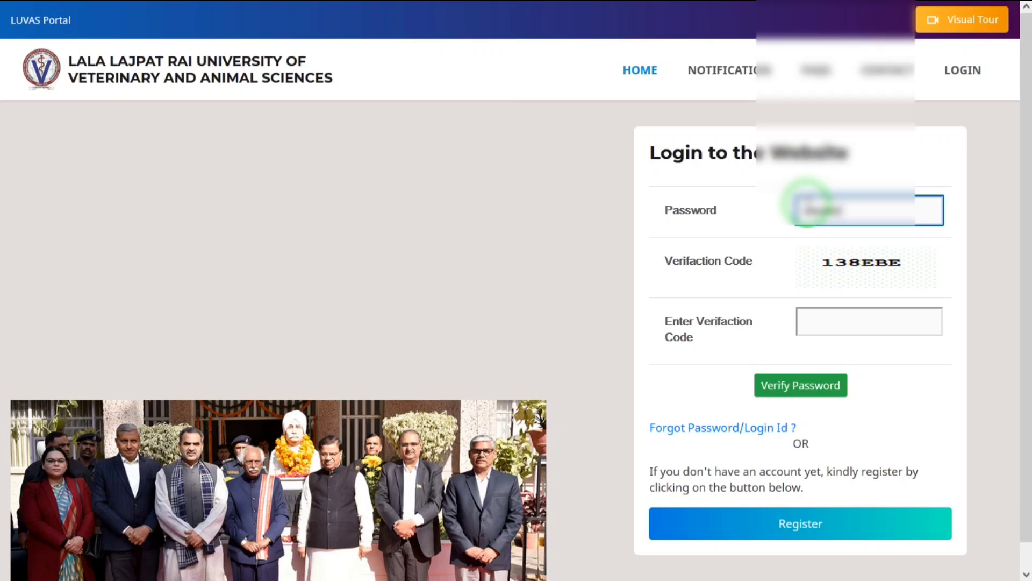
type("••")
key("Tab")
type("138EW")
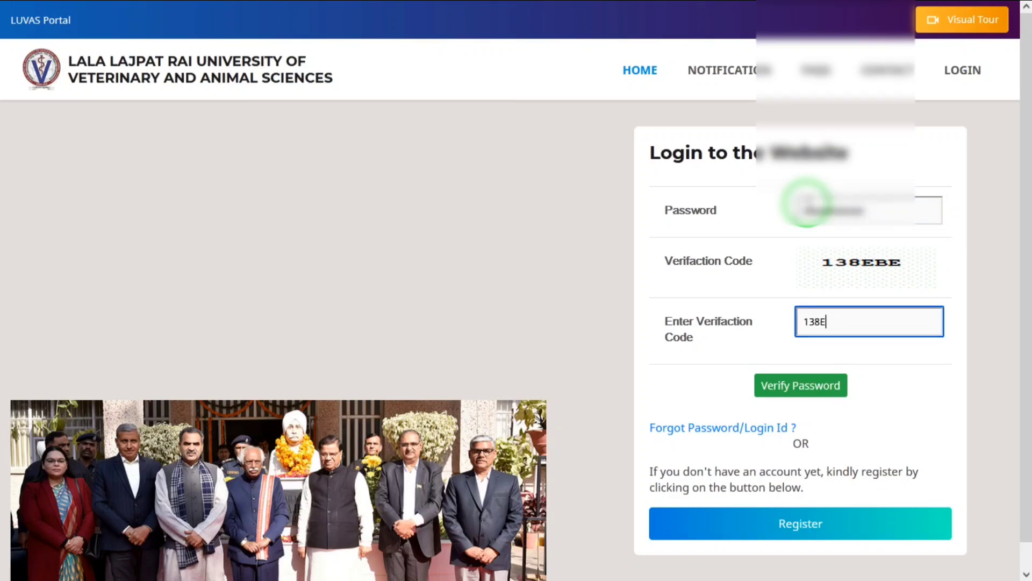
type("BE")
left_click(784, 398)
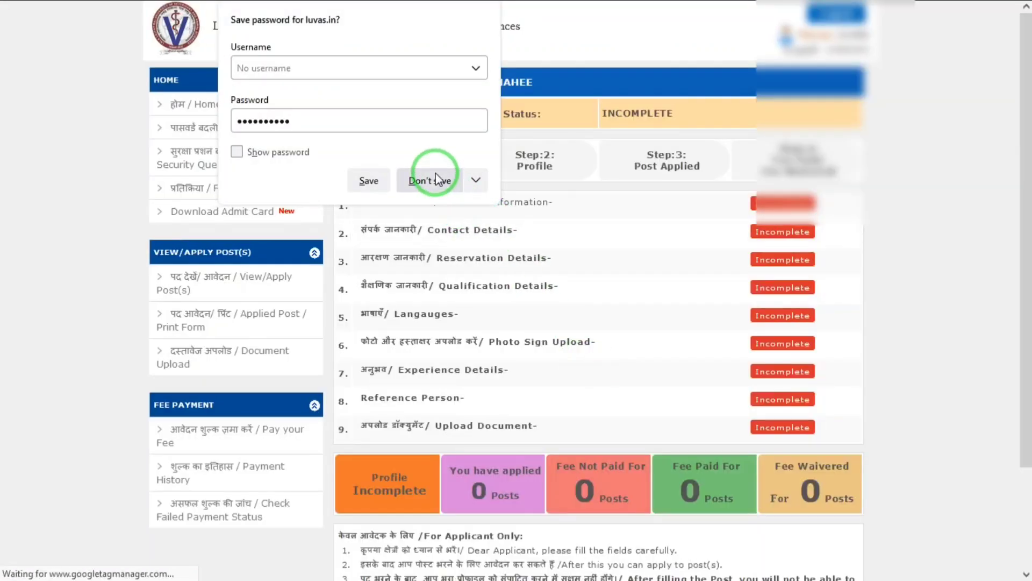
Decline saving the password, open Personal Information and enter the father's and mother's names.
left_click(436, 174)
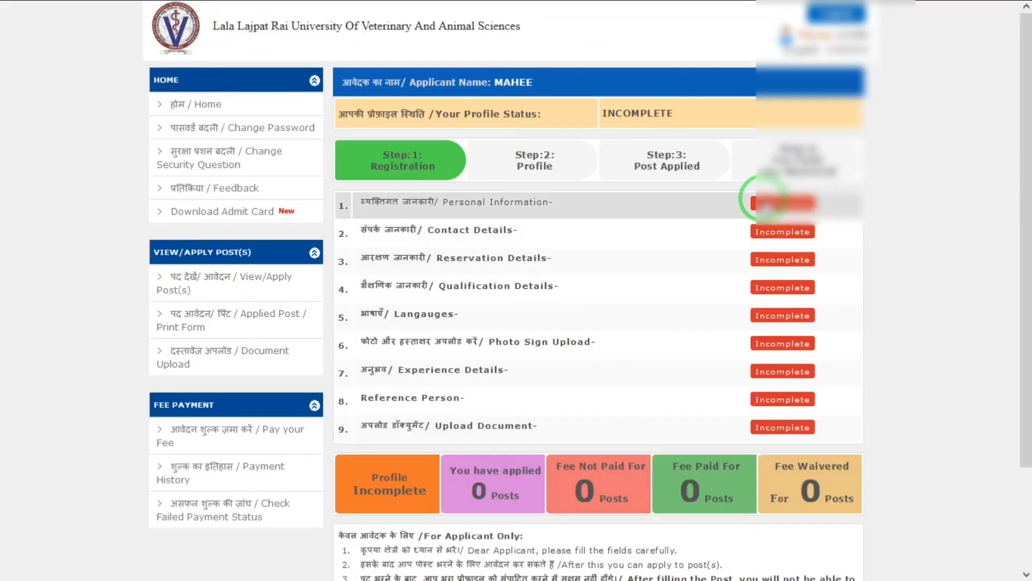
left_click(768, 202)
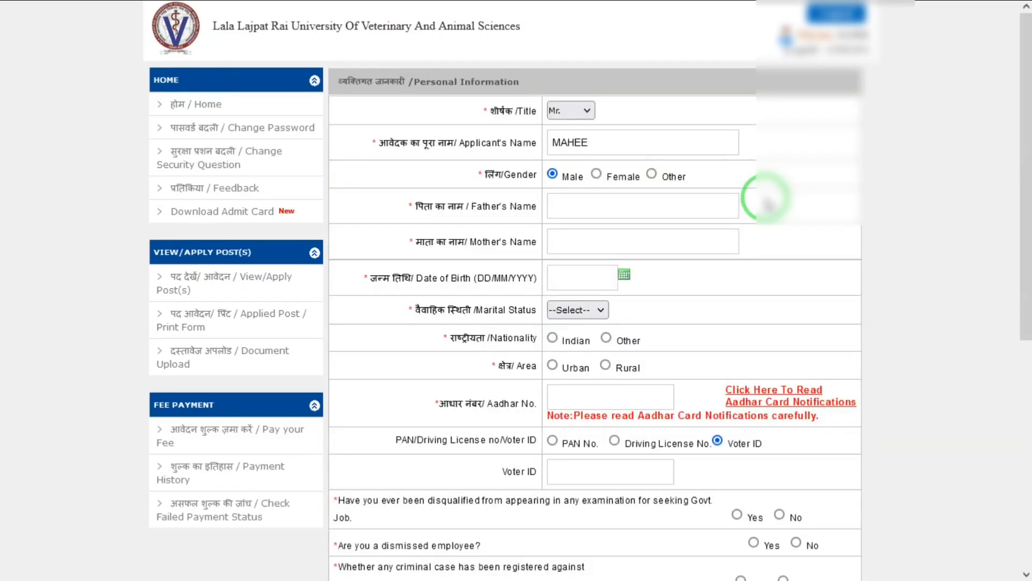
left_click(686, 209)
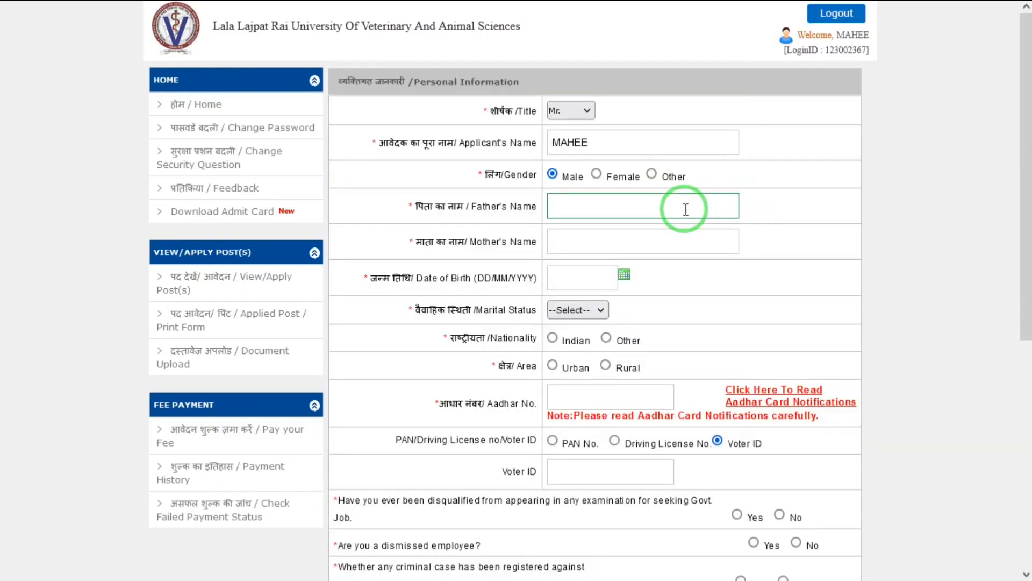
type("rass")
key("Tab")
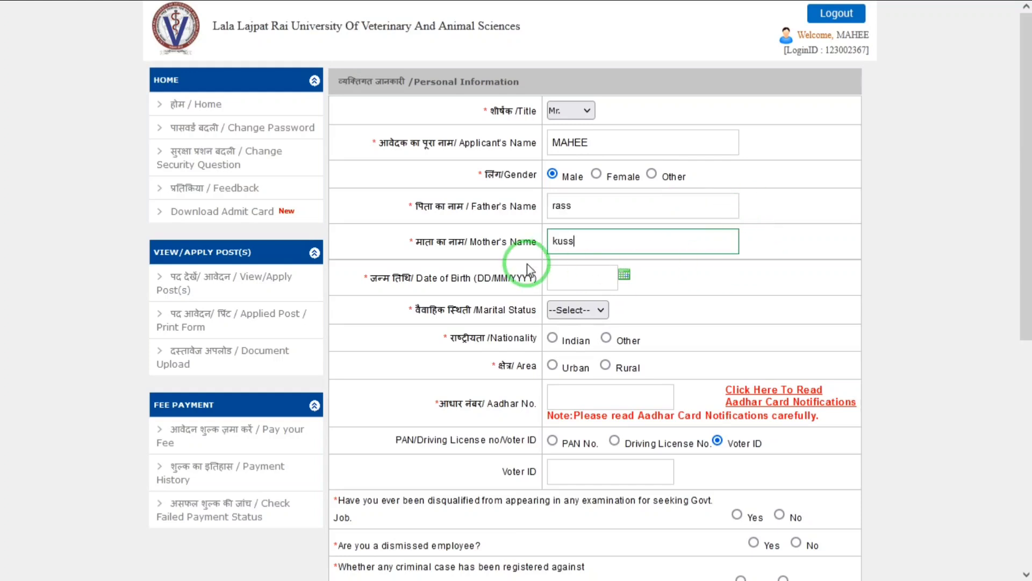
Set the date of birth to 01/01/2000 in the date picker.
left_click(618, 276)
left_click(712, 305)
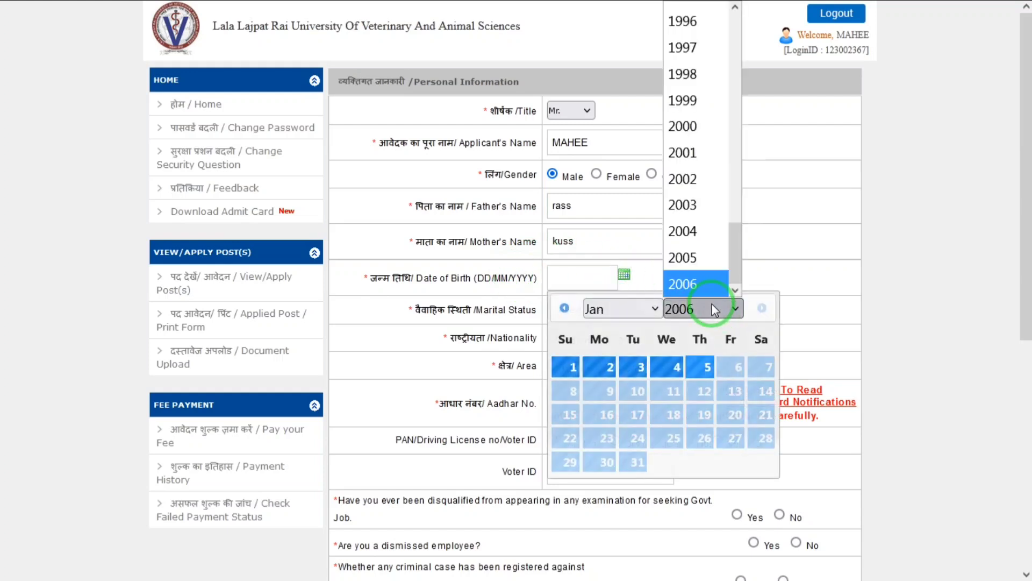
key("Home")
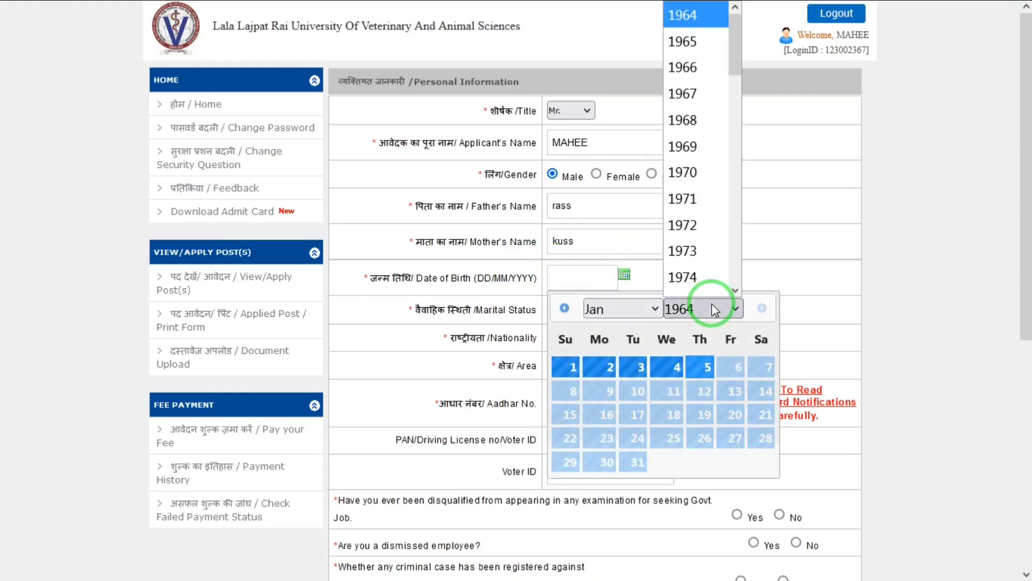
key("Down")
type("2000")
key("Return")
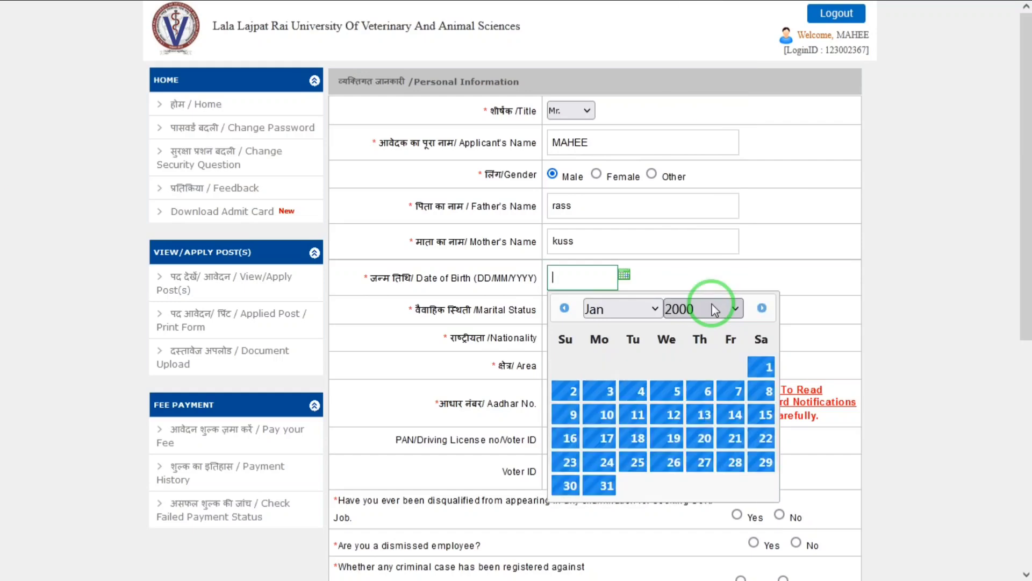
left_click(761, 366)
Set marital status Unmarried, nationality Indian and area Rural.
left_click(579, 310)
left_click(570, 363)
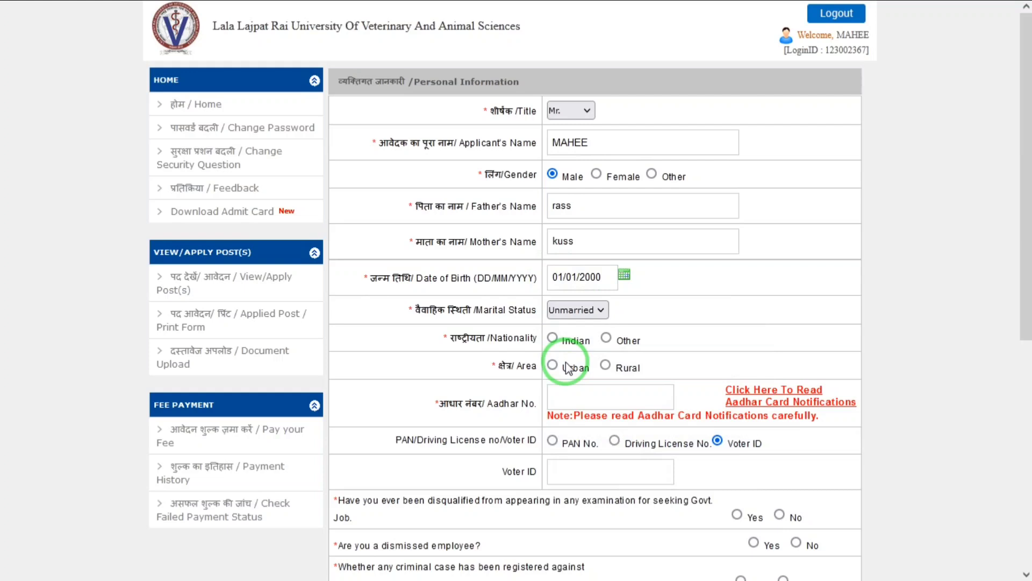
left_click(553, 338)
left_click(605, 365)
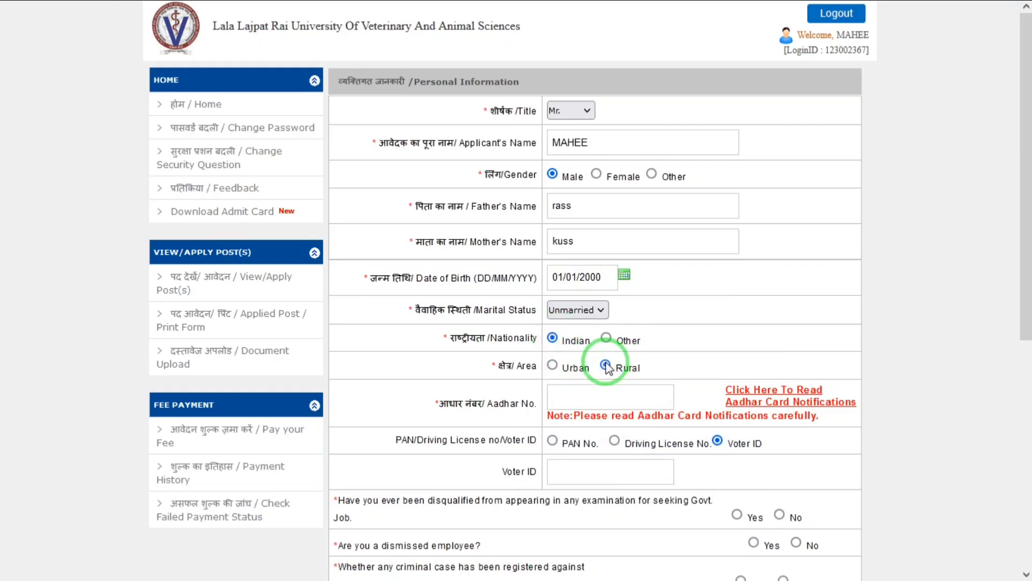
left_click_drag(1024, 296, 1025, 388)
Dismiss the Aadhaar notice and answer No to the disqualification, dismissal, criminal case, charge-sheet and conviction questions.
left_click(592, 244)
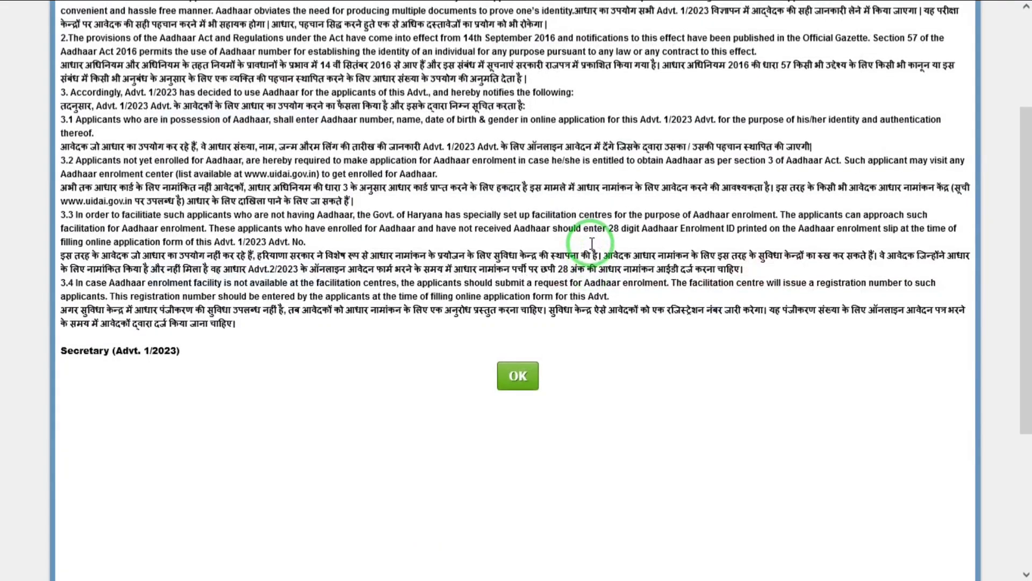
left_click(517, 366)
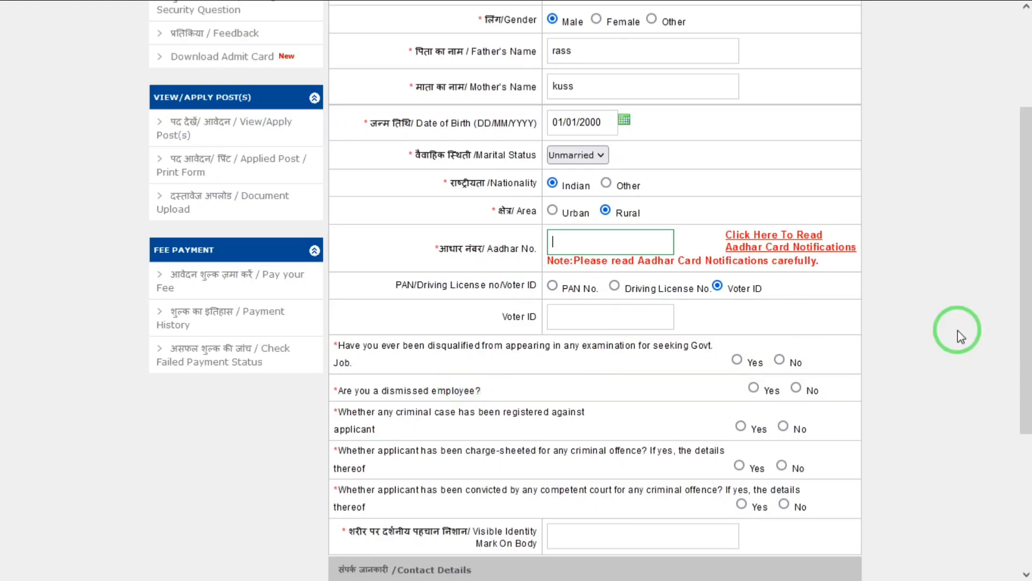
left_click(779, 360)
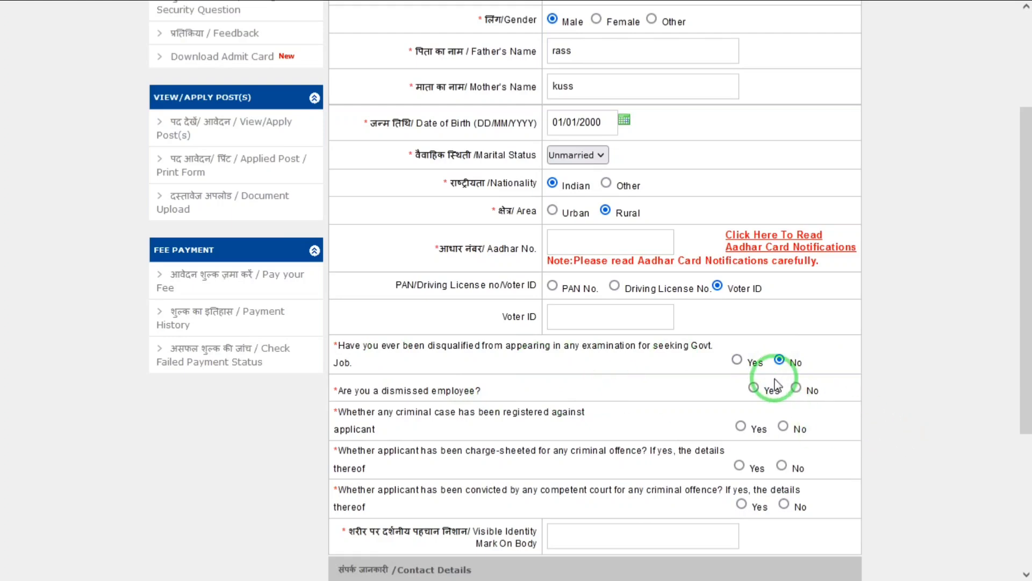
left_click(796, 388)
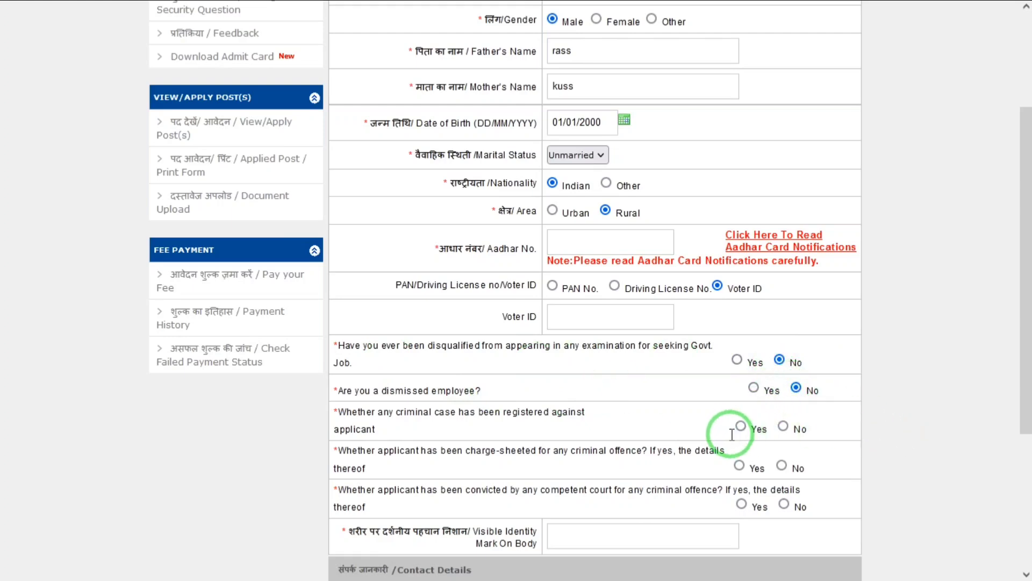
left_click(784, 427)
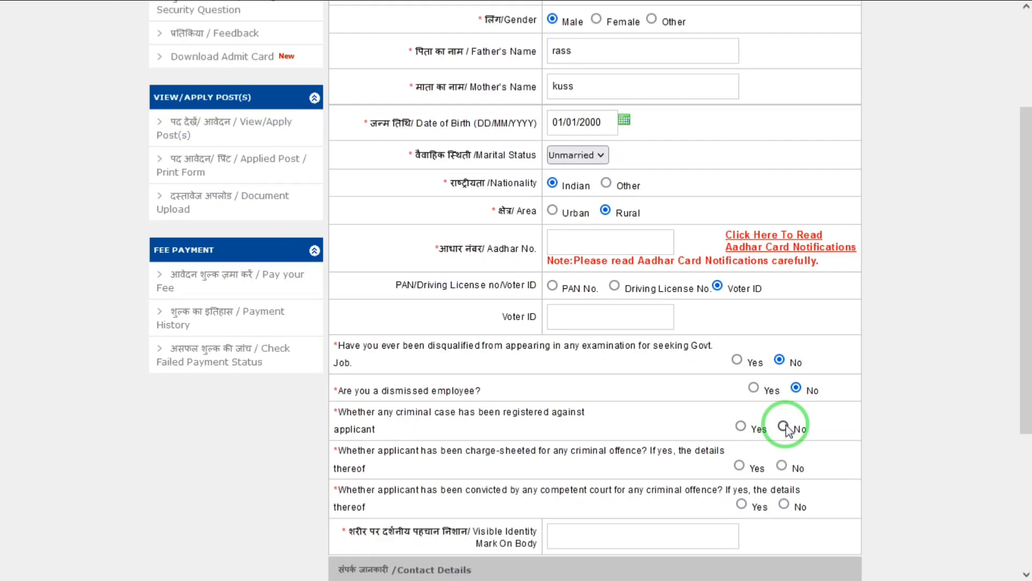
left_click(781, 466)
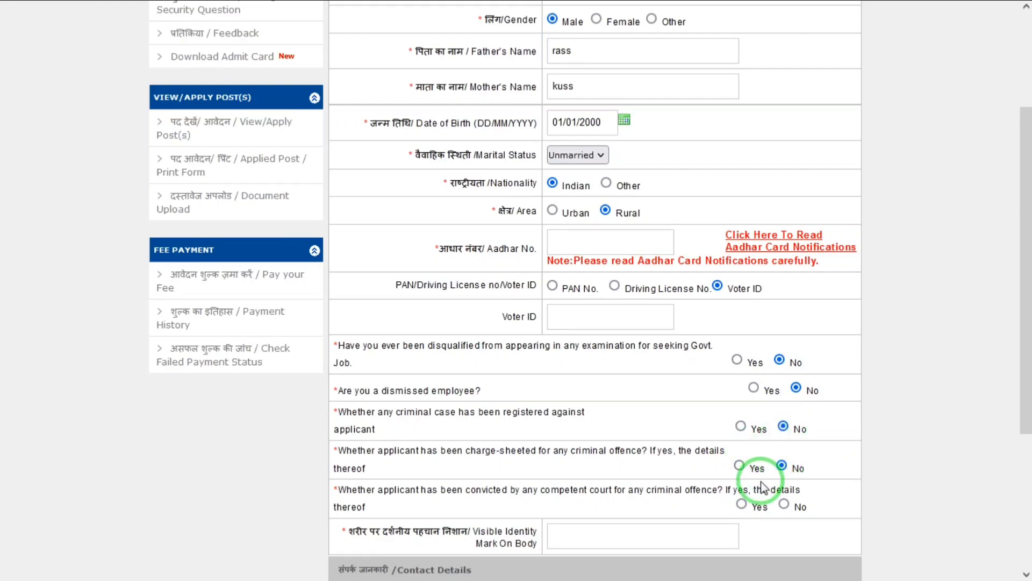
left_click(783, 504)
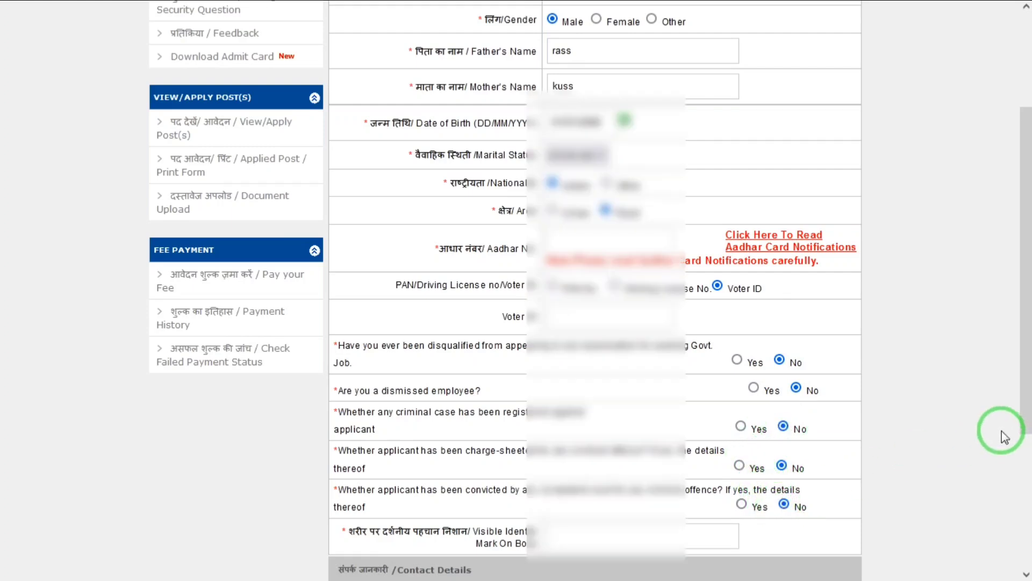
scroll(1018, 437, "down", 3)
left_click(613, 367)
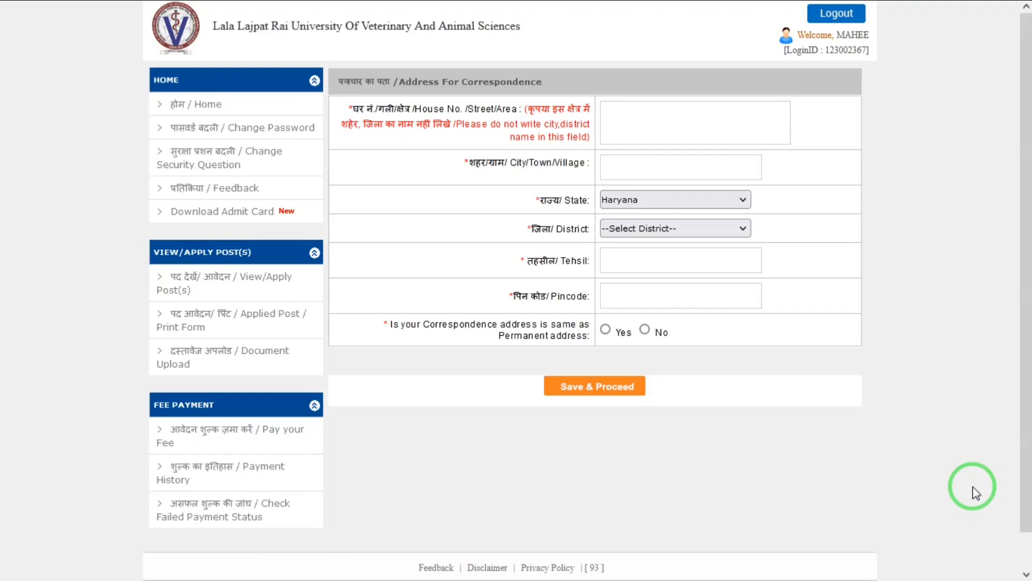
Enter the correspondence house number, street and city.
left_click(699, 130)
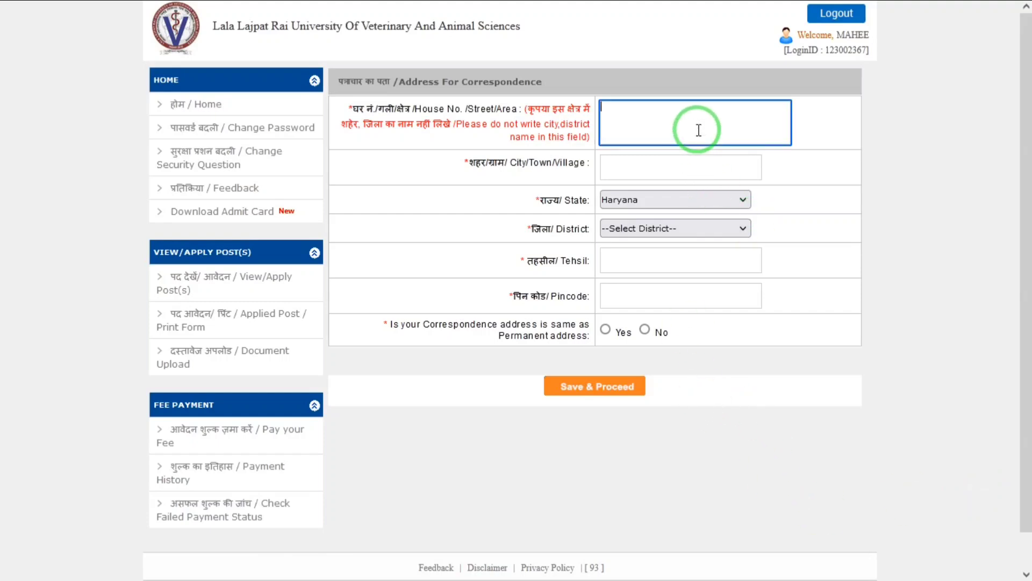
type("hn 4 gali 7 pithaura")
key("Tab")
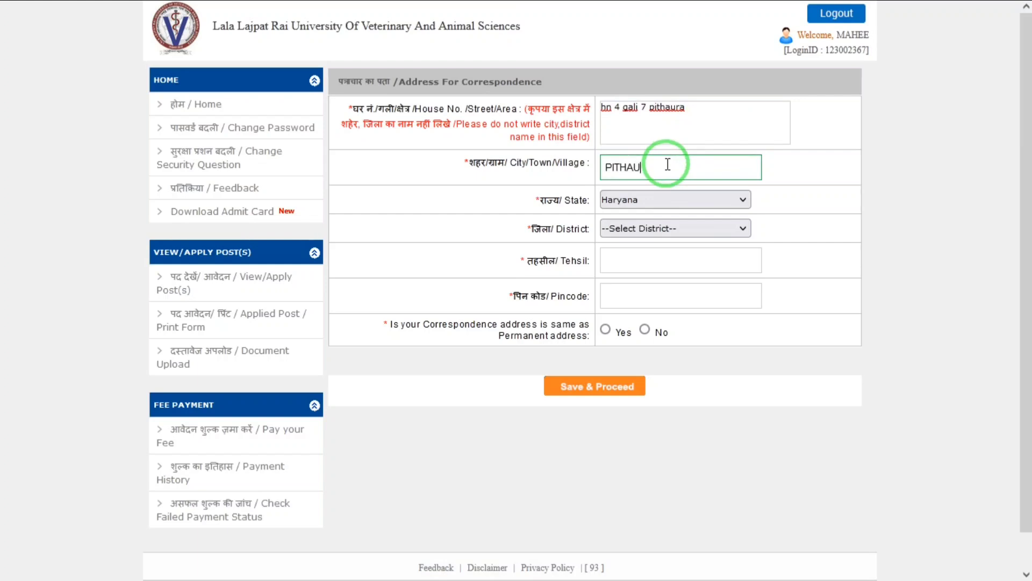
key("Tab")
key("Tab")
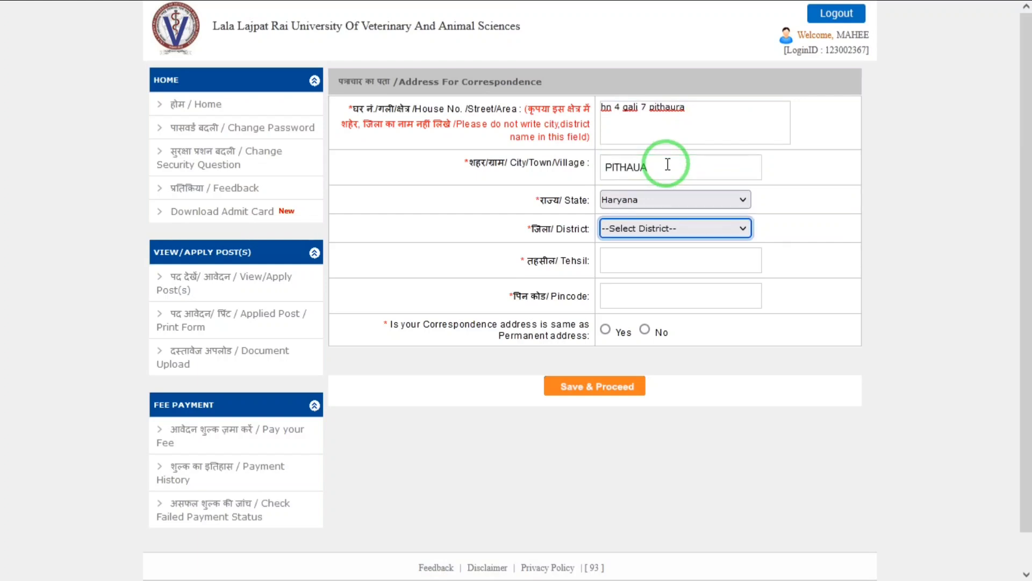
Keep state Haryana, choose district Ambala, add tehsil and pincode, mark permanent address same, and save.
left_click(644, 199)
left_click(594, 230)
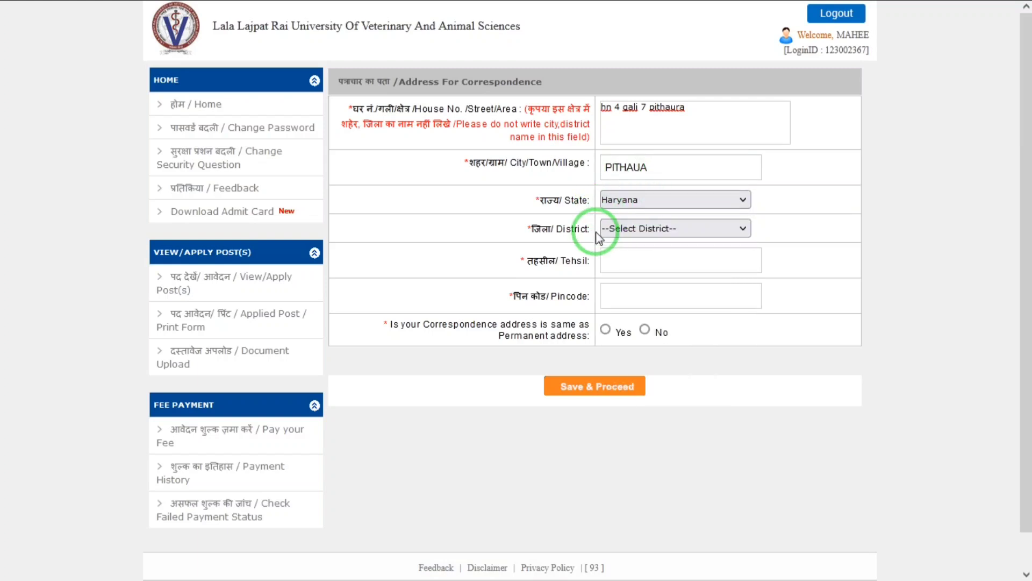
left_click(618, 231)
left_click(621, 261)
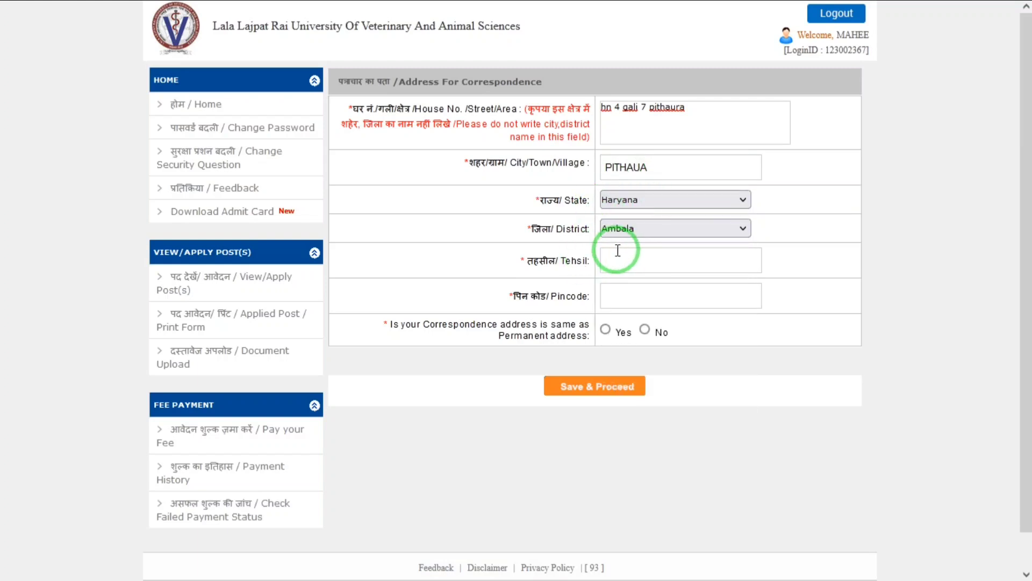
left_click(625, 256)
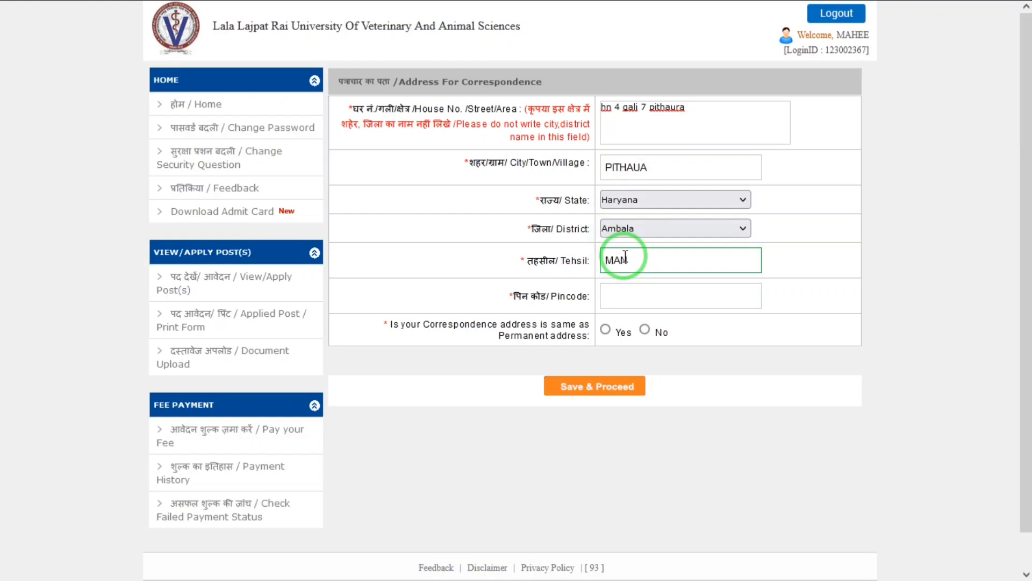
key("Tab")
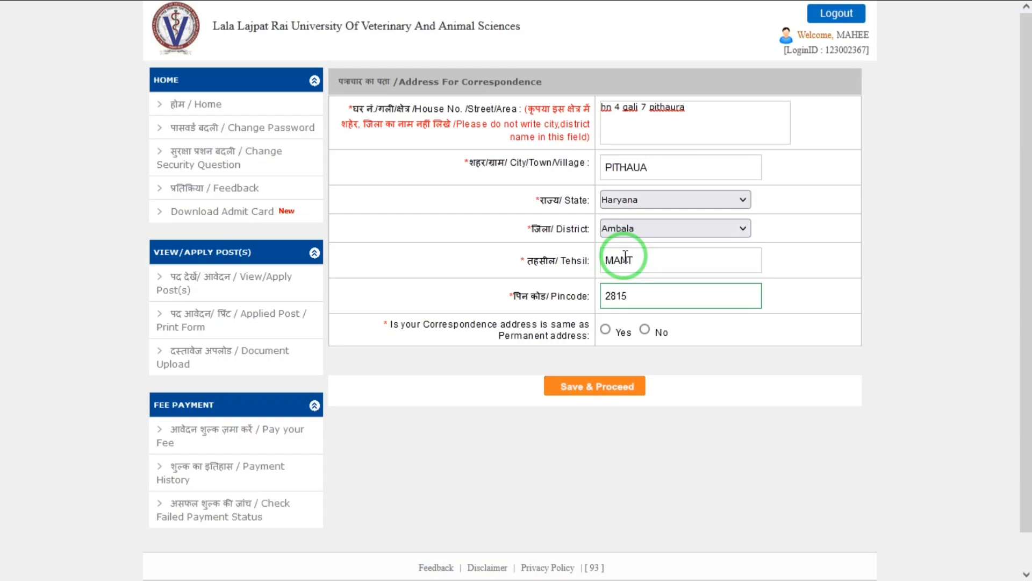
key("Tab")
key("space")
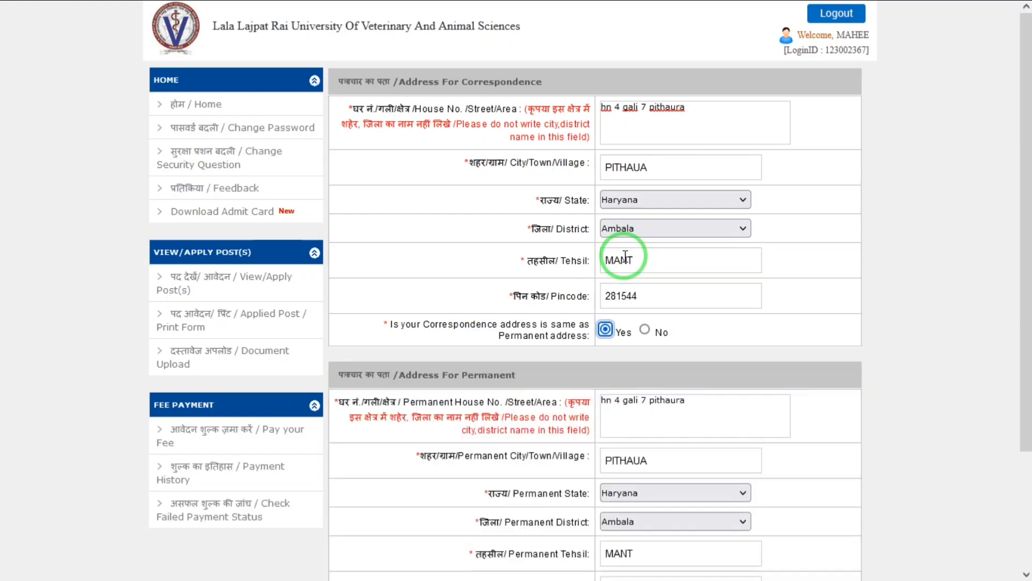
scroll(1024, 329, "down", 3)
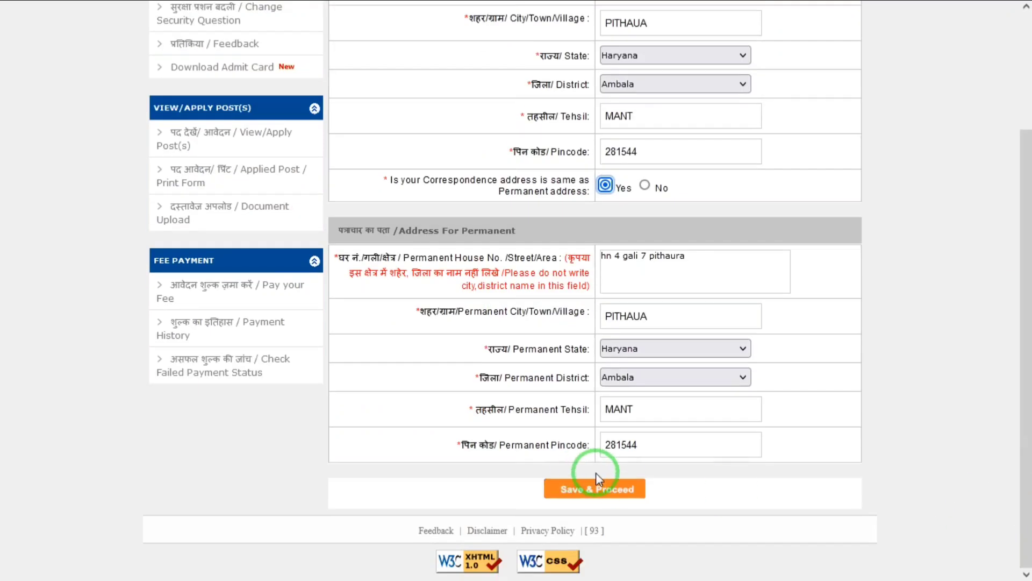
left_click(617, 490)
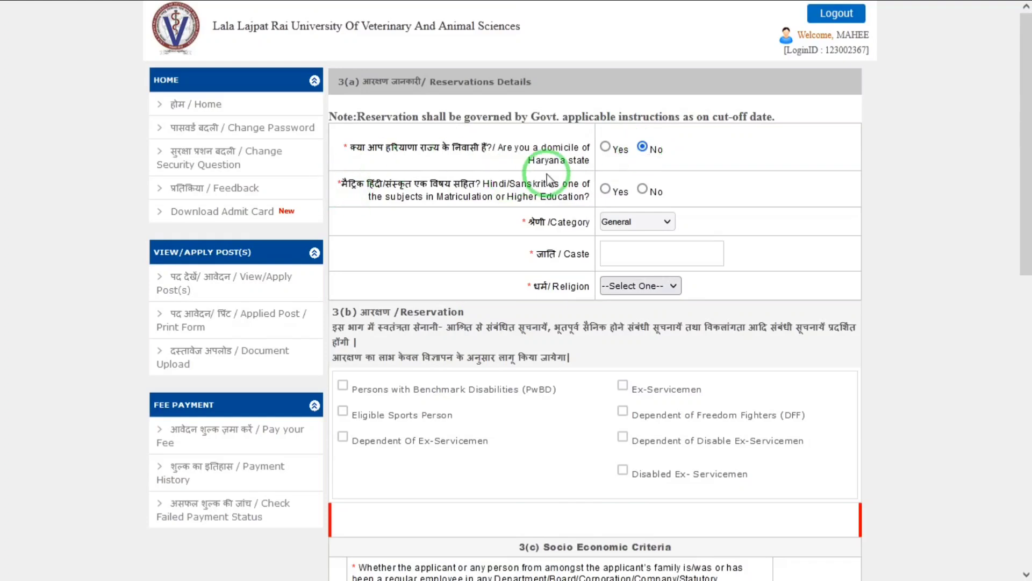
Answer Yes to Hindi/Sanskrit, enter caste BRAHMIN and set religion to Hindu.
left_click(606, 191)
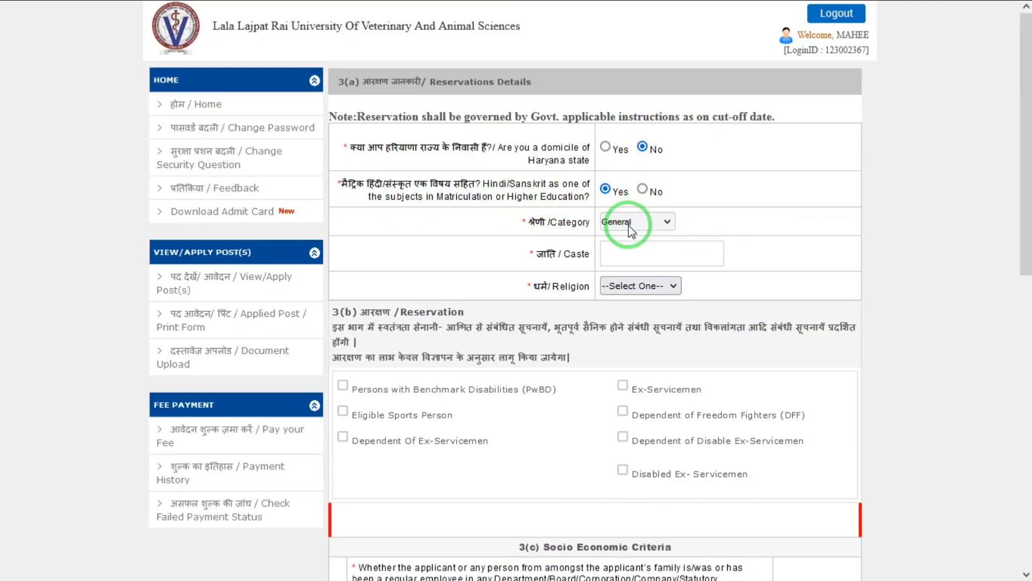
left_click(638, 257)
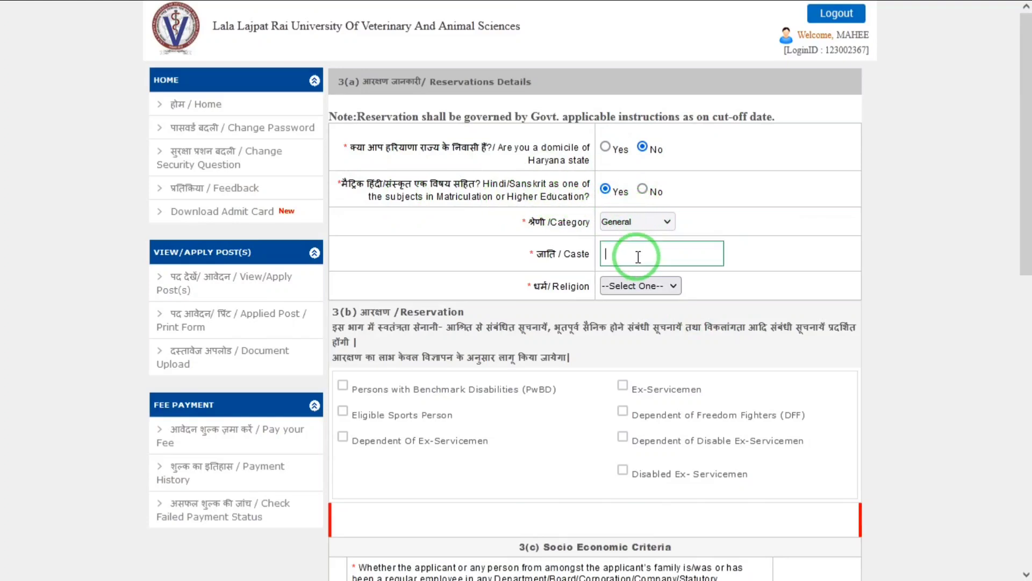
type("BRAHMIN")
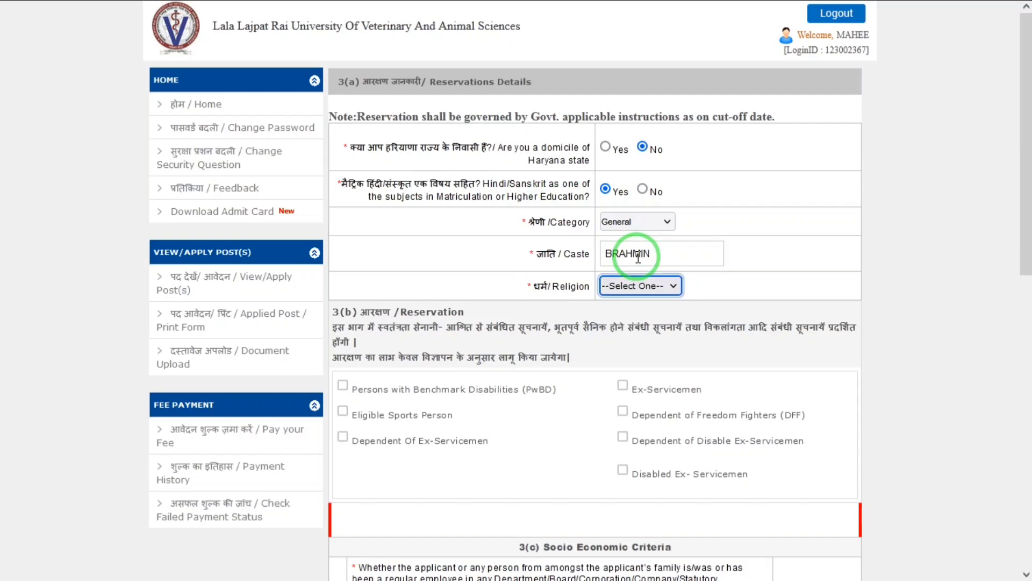
left_click(634, 288)
left_click(636, 321)
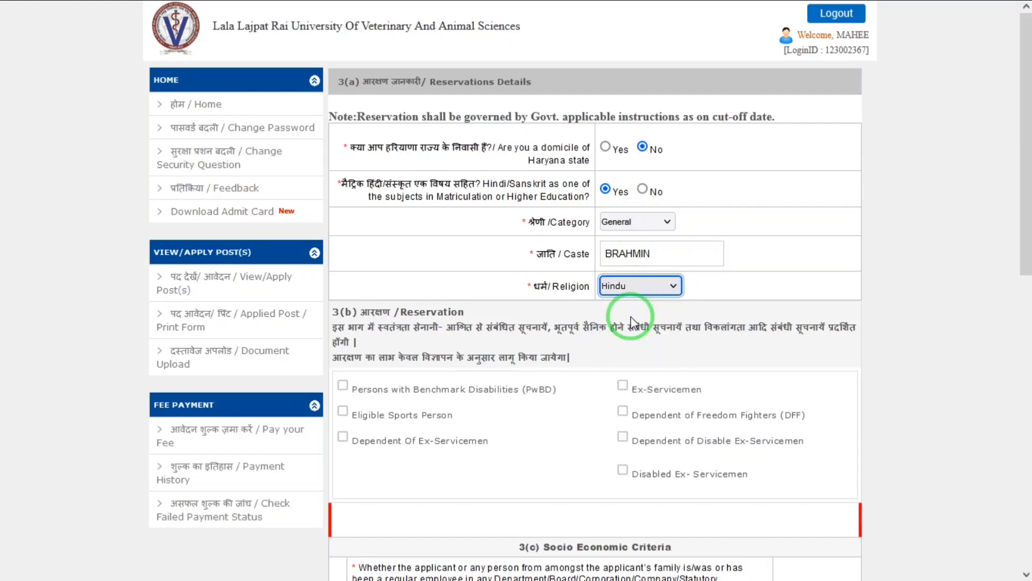
Answer No to all socio-economic questions, accept the disclaimer and save the reservation details.
left_click_drag(1025, 239, 1026, 389)
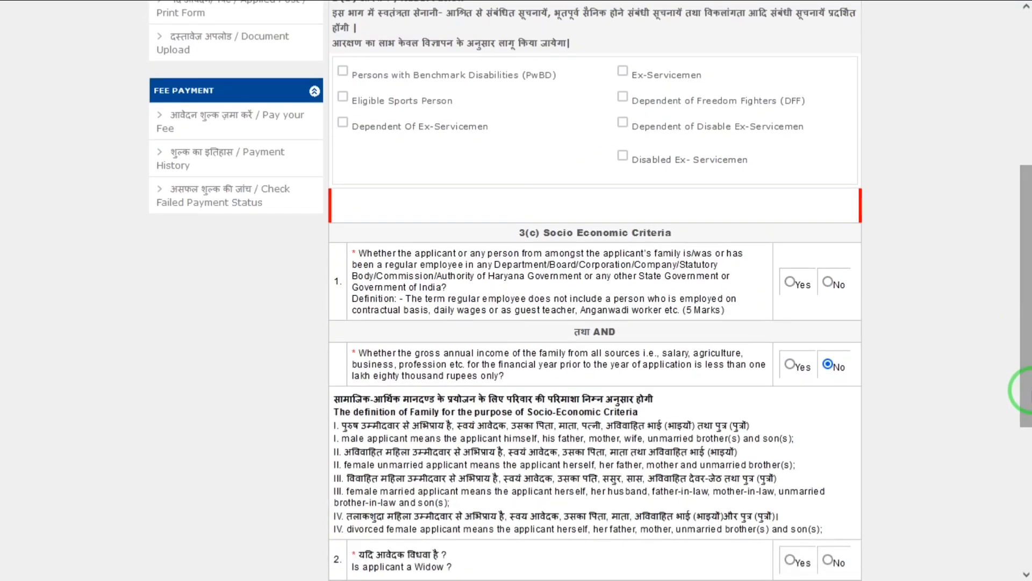
left_click(828, 279)
left_click(481, 300)
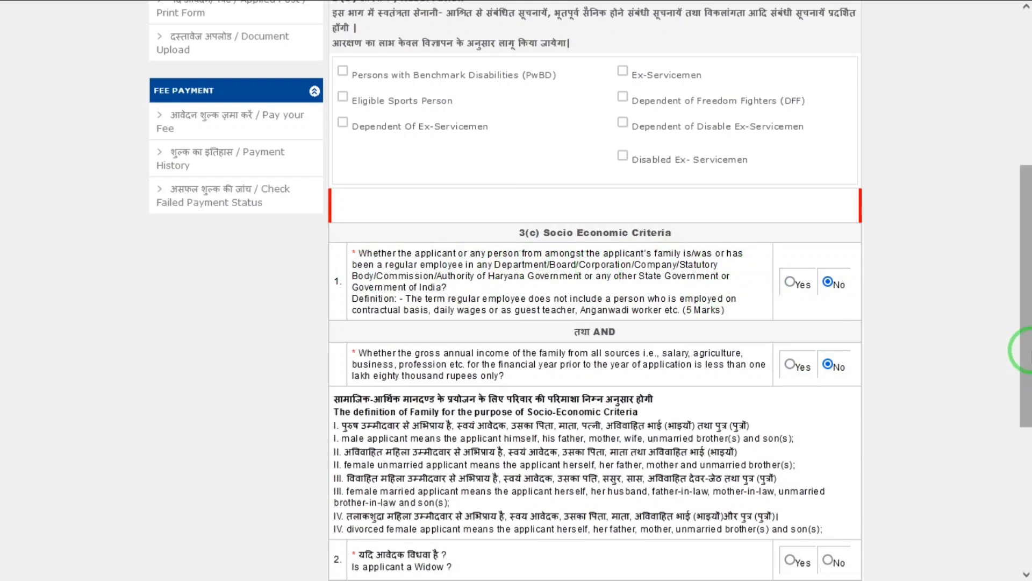
scroll(1021, 354, "down", 1)
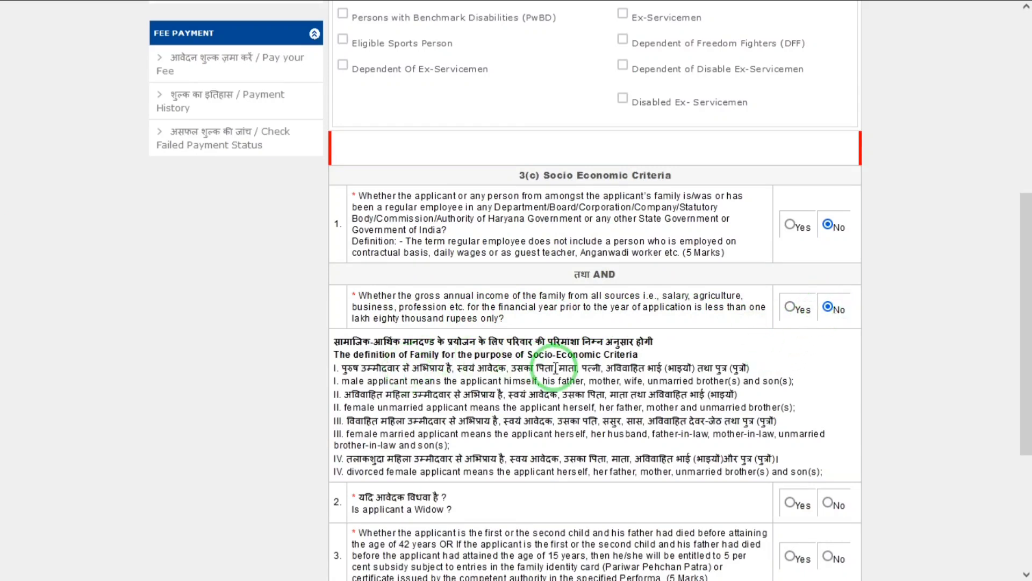
left_click_drag(1024, 392, 1023, 490)
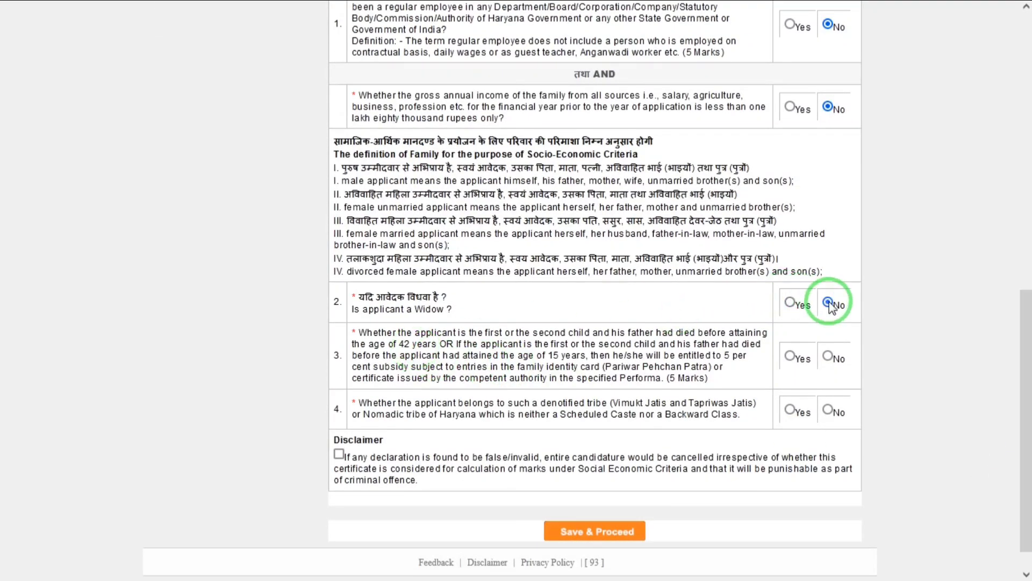
left_click(827, 356)
left_click(827, 410)
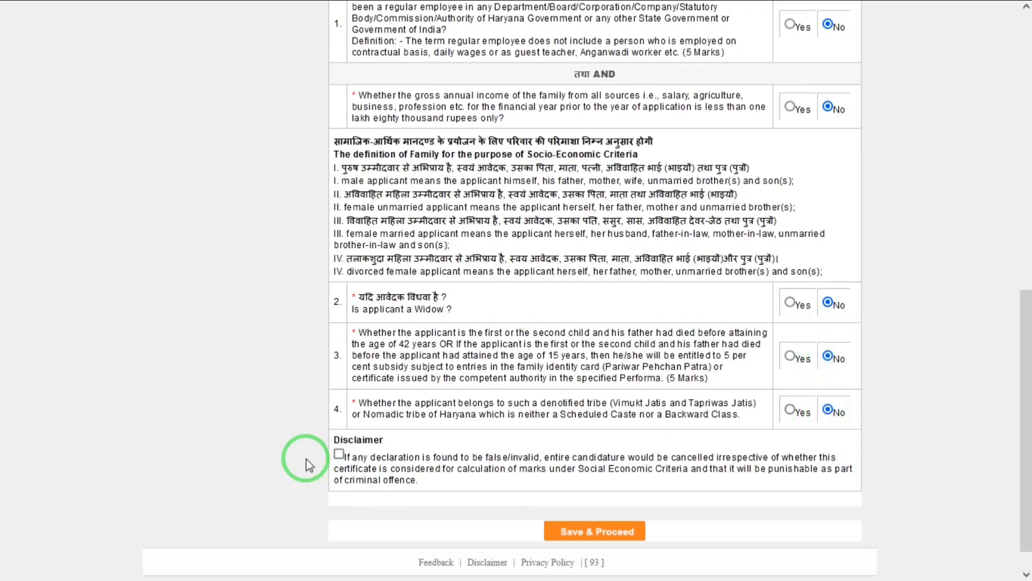
left_click(339, 455)
left_click(598, 537)
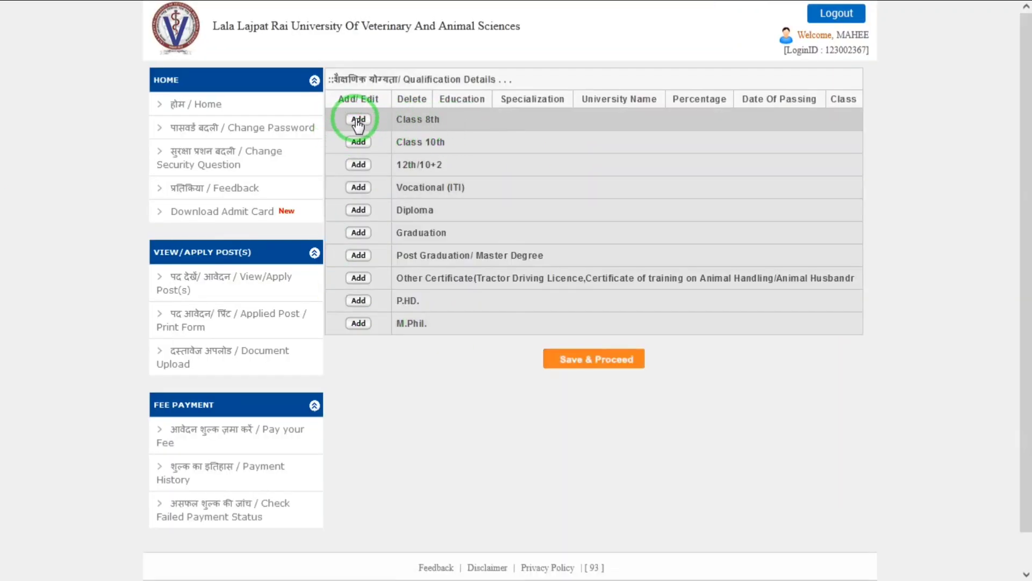
Add a Class 8th entry with state Haryana, General specialization, CBSE and institute 'YUYTY'.
left_click(358, 120)
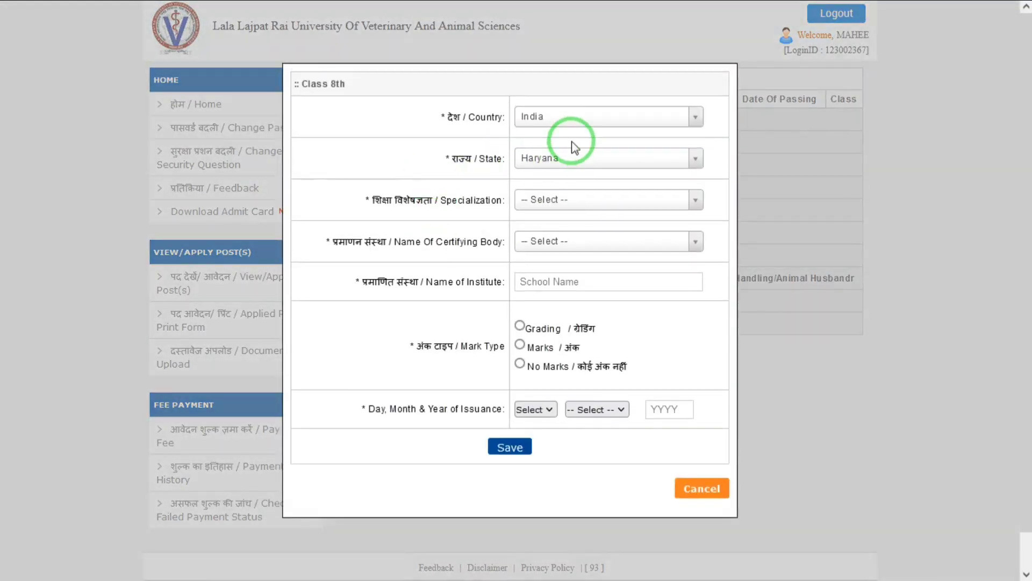
left_click(571, 156)
left_click(571, 158)
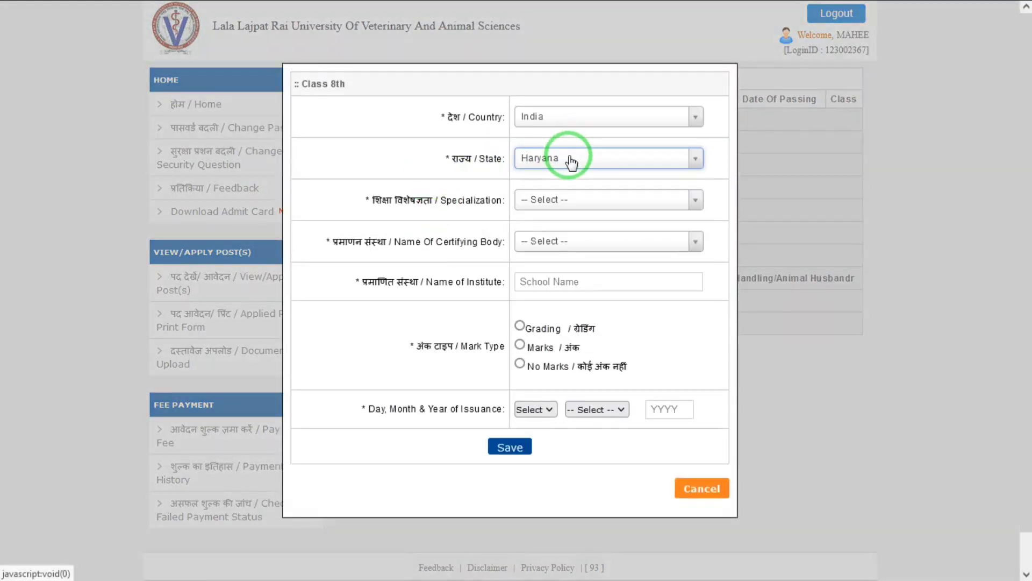
left_click(555, 214)
left_click(550, 260)
left_click(554, 242)
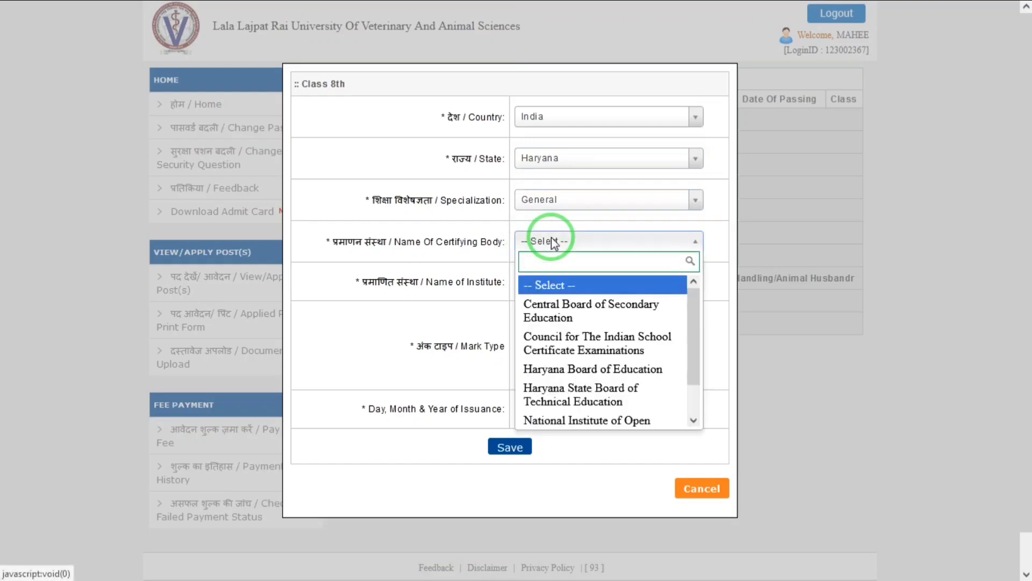
left_click(554, 312)
left_click(553, 282)
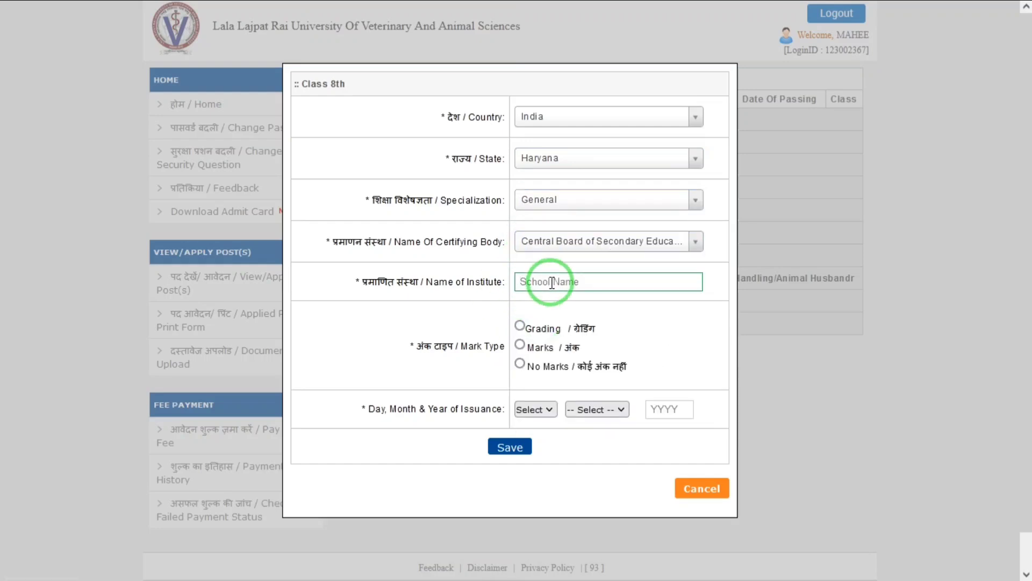
type("YUYTY")
Enter marks 555 of 600, First division and issuance date 1 January 2011, then save.
left_click(519, 344)
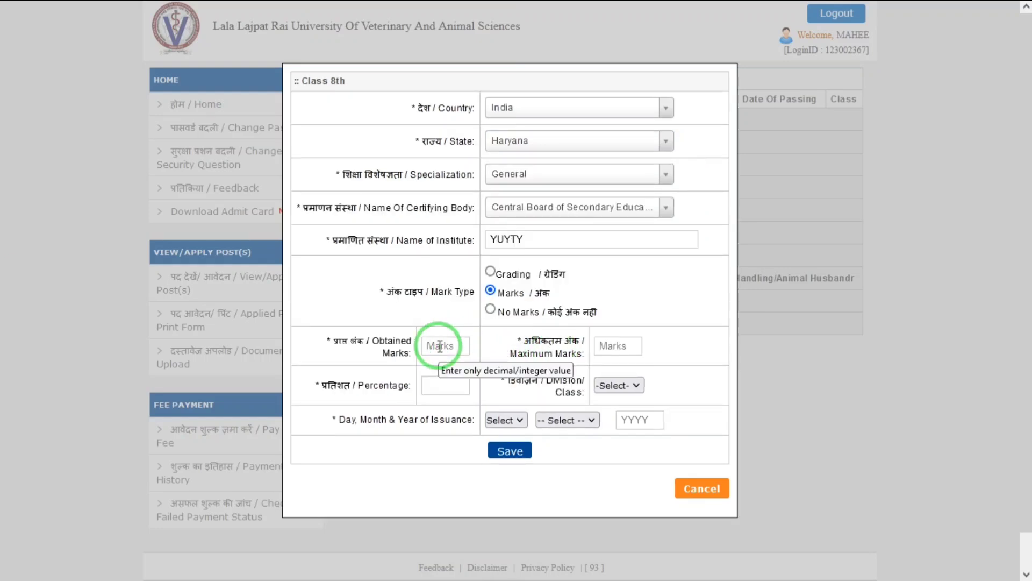
left_click(440, 345)
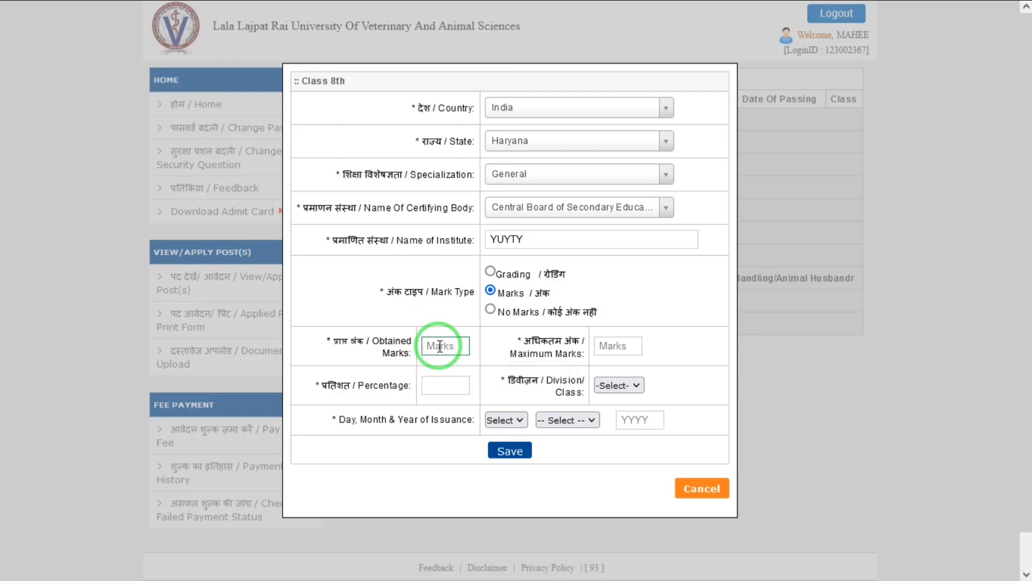
key("Tab")
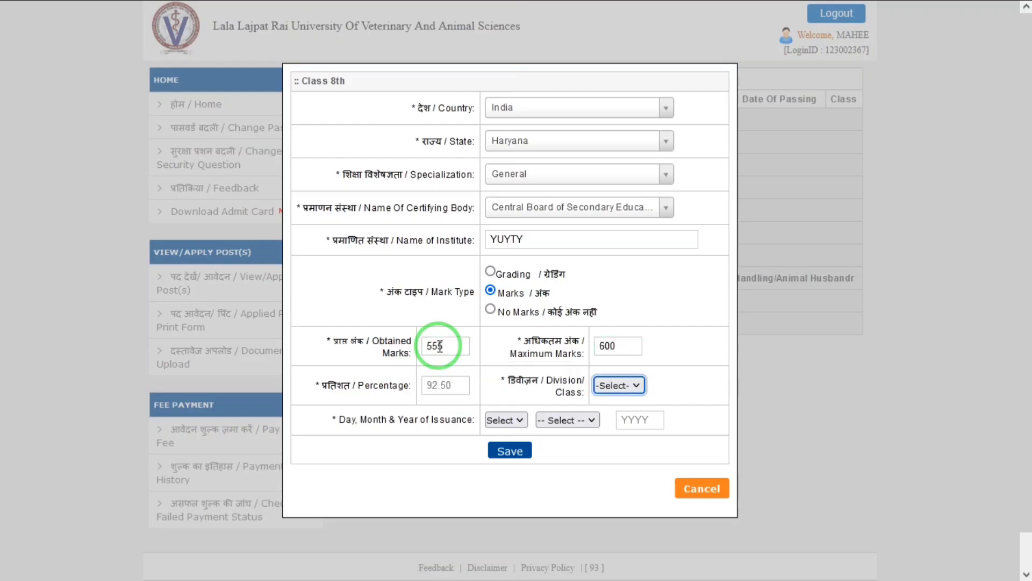
left_click(621, 384)
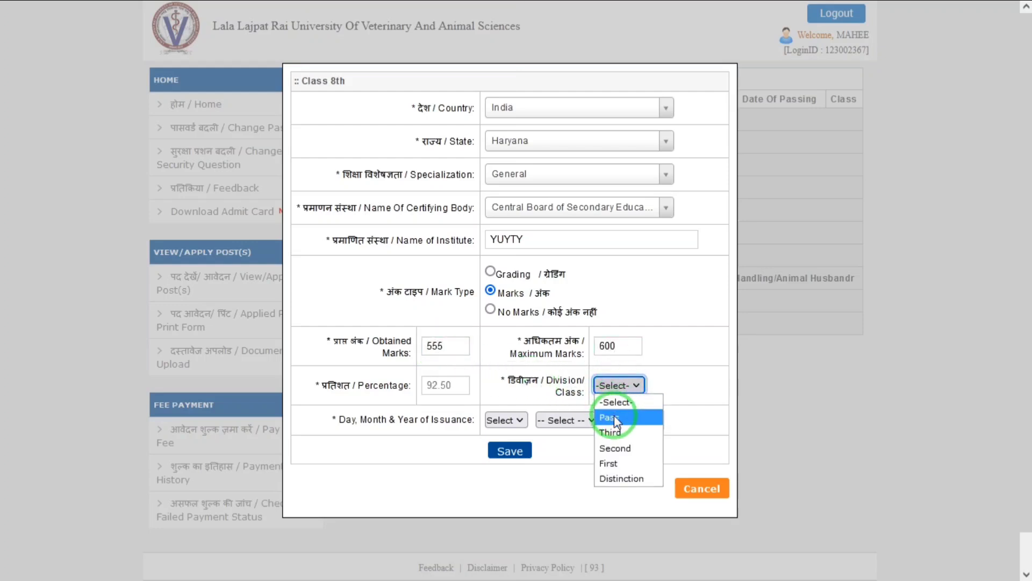
left_click(611, 462)
left_click(504, 420)
key("Down")
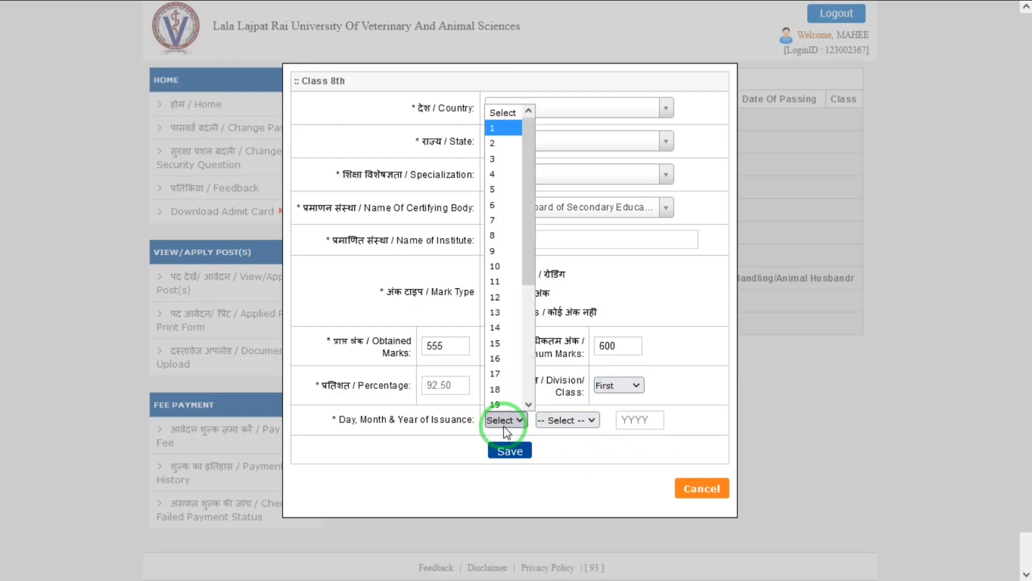
key("Tab")
key("Down")
key("Tab")
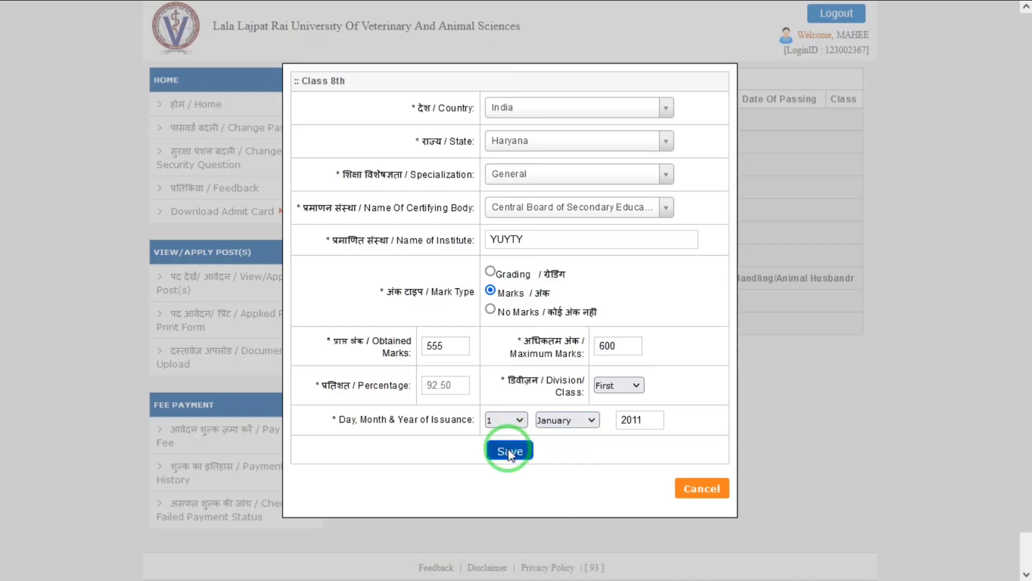
left_click(509, 451)
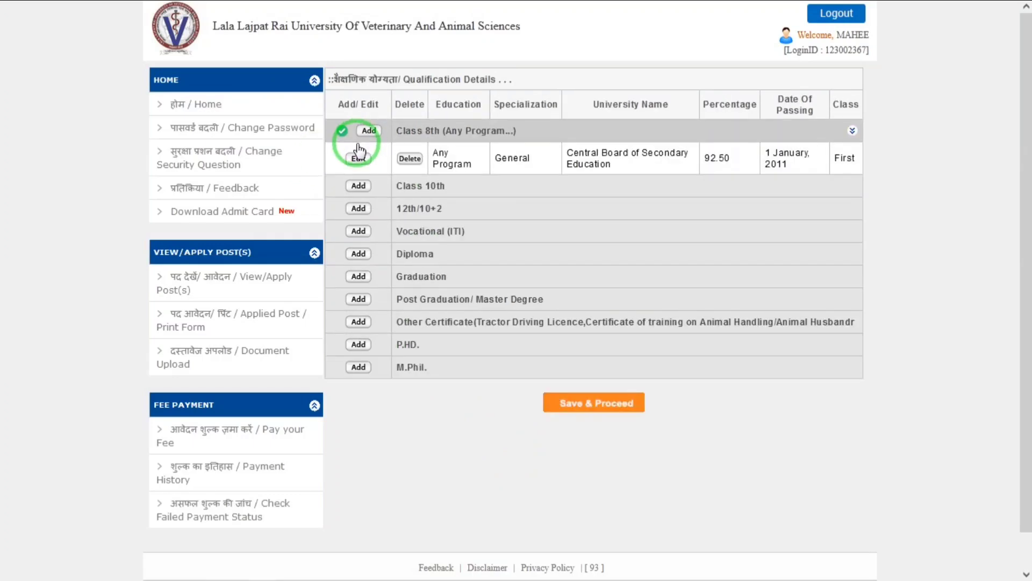
Add a Class 10th entry with General specialization, CBSE, school name, Hindi medium and roll number.
left_click(357, 184)
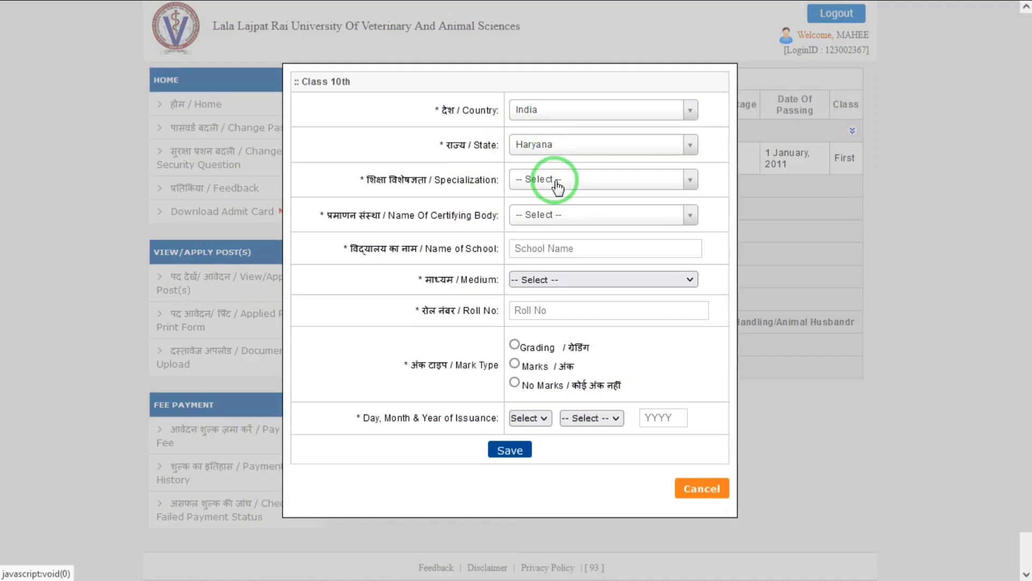
left_click(550, 179)
left_click(532, 241)
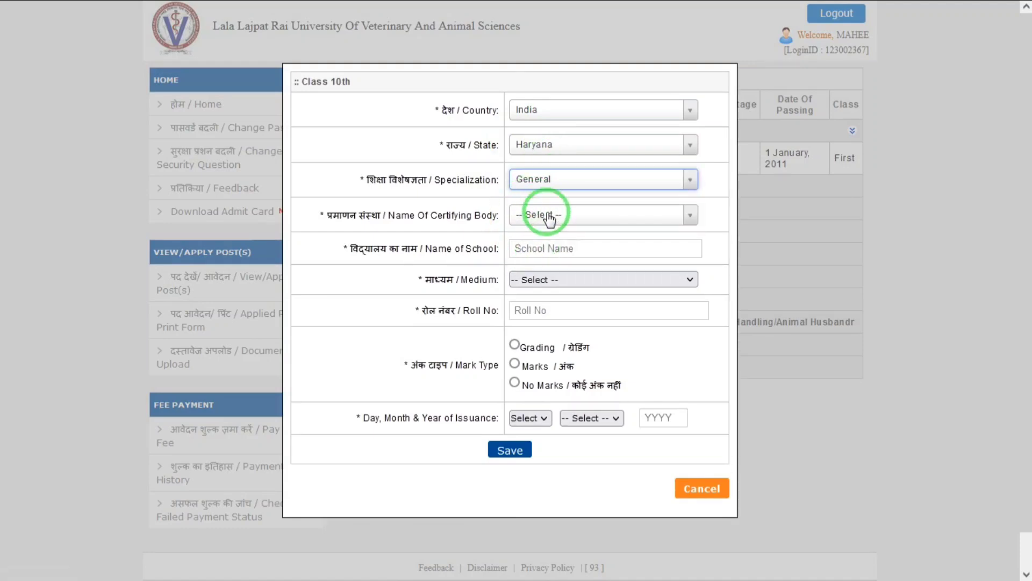
left_click(549, 216)
left_click(546, 281)
left_click(548, 247)
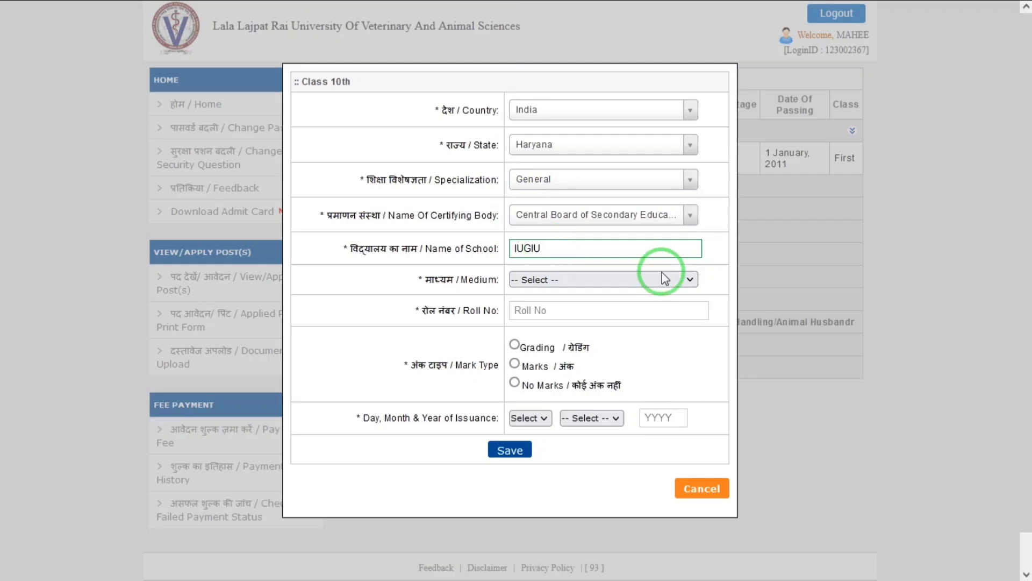
left_click(601, 281)
left_click(548, 311)
left_click(584, 312)
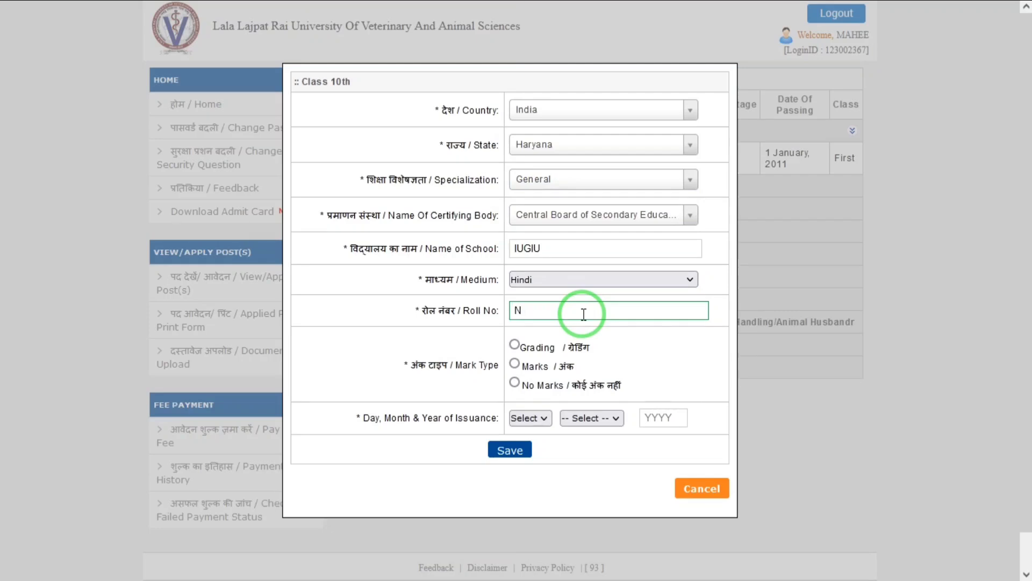
Enter marks 444 of 600 and issuance date 1 January 2015, then save.
left_click(515, 363)
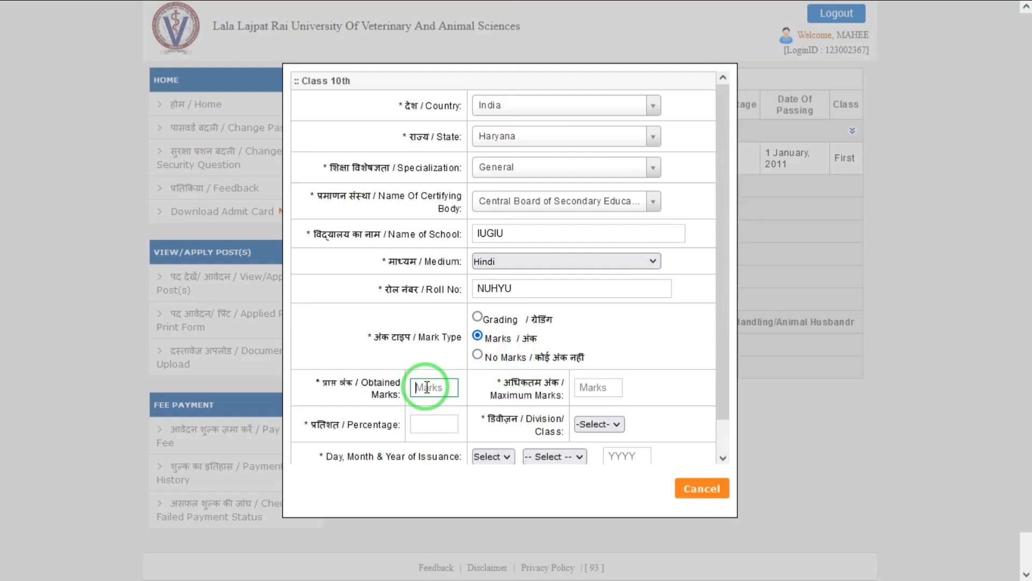
type("600")
key("Tab")
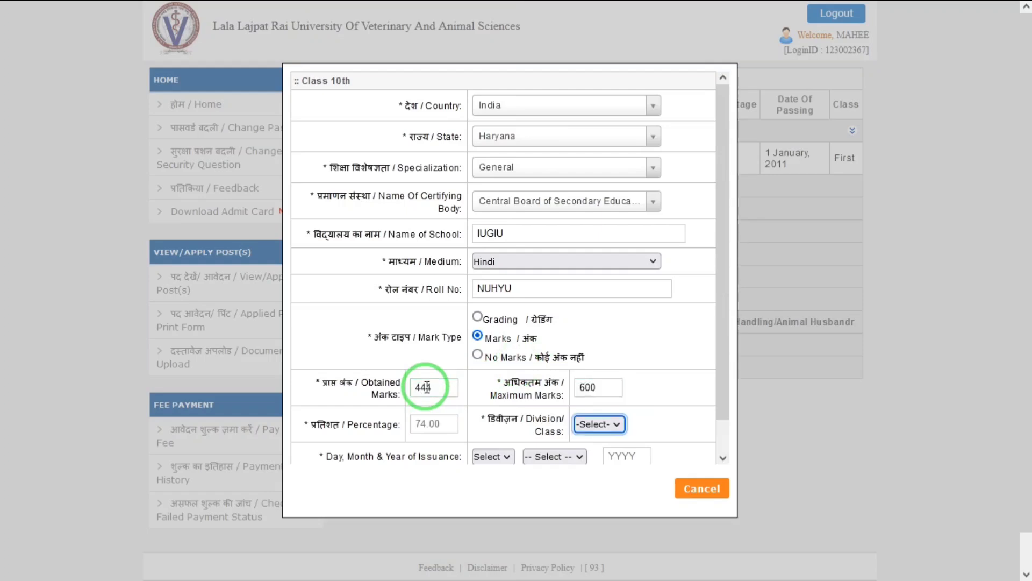
key("Tab")
key("Tab")
key("Down")
key("Tab")
key("Tab")
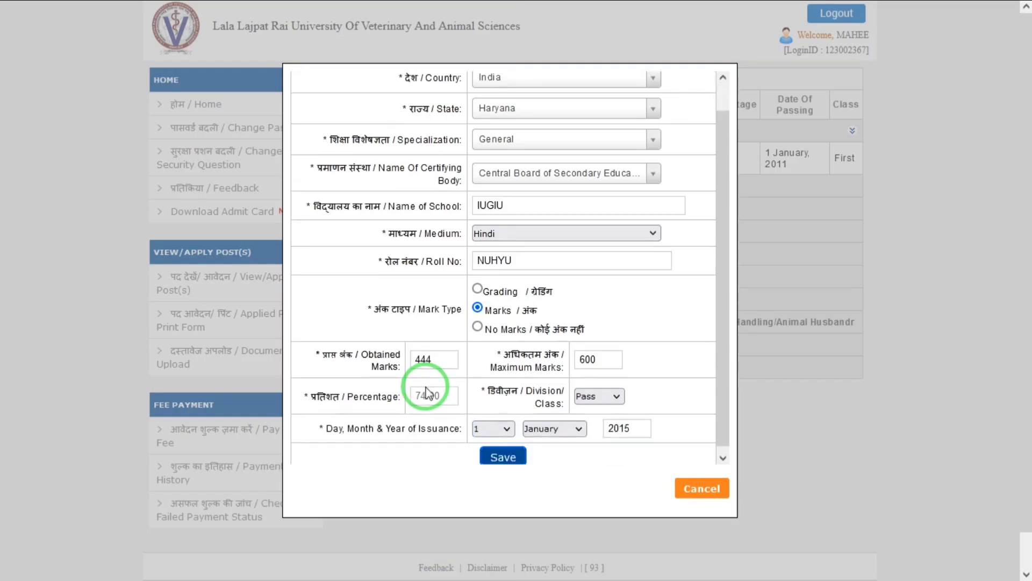
left_click(503, 457)
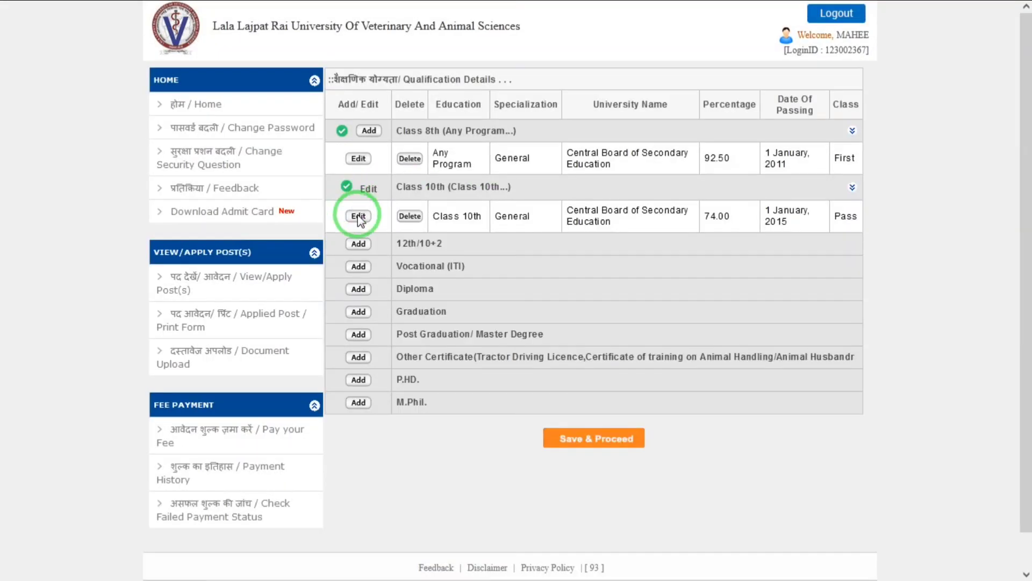
Start a 12th/10+2 entry with Science-PCM specialization, CBSE board and school name 'FVEDVG'.
left_click(356, 244)
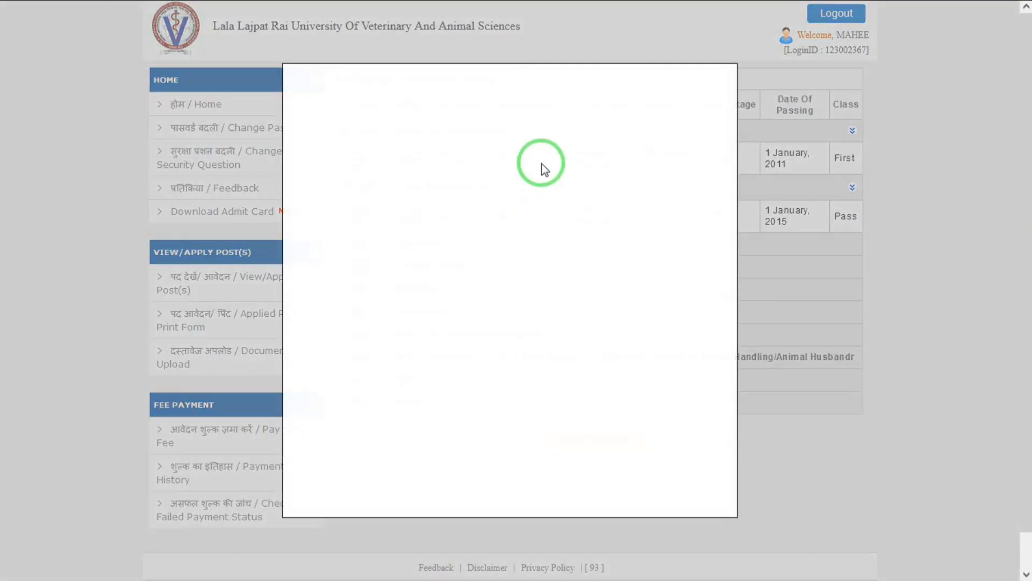
left_click(549, 180)
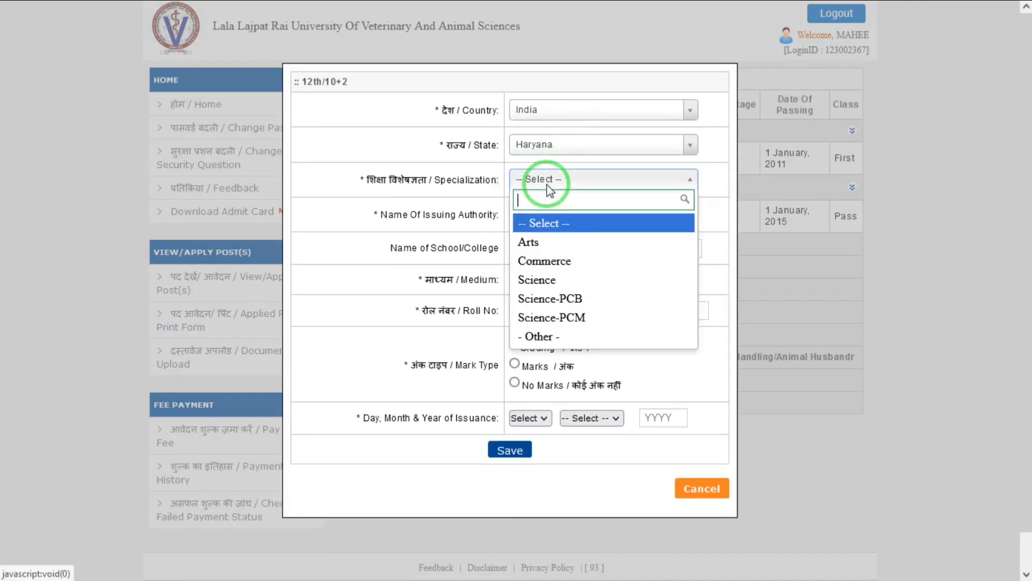
left_click(554, 317)
left_click(562, 220)
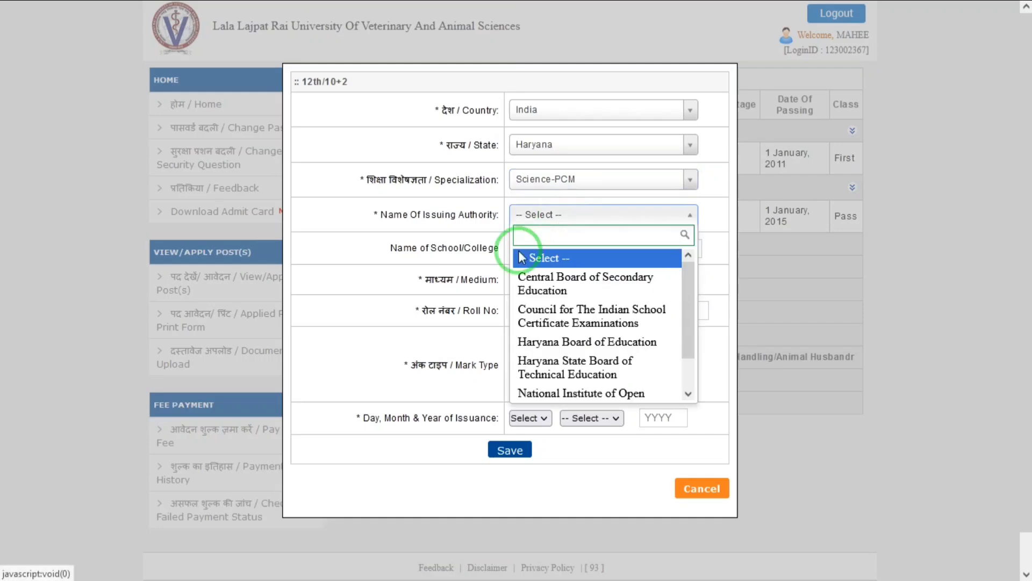
left_click(542, 285)
left_click(547, 258)
type("FVEDVG")
Set Hindi medium, mark type Marks out of 800, and First division.
left_click(563, 280)
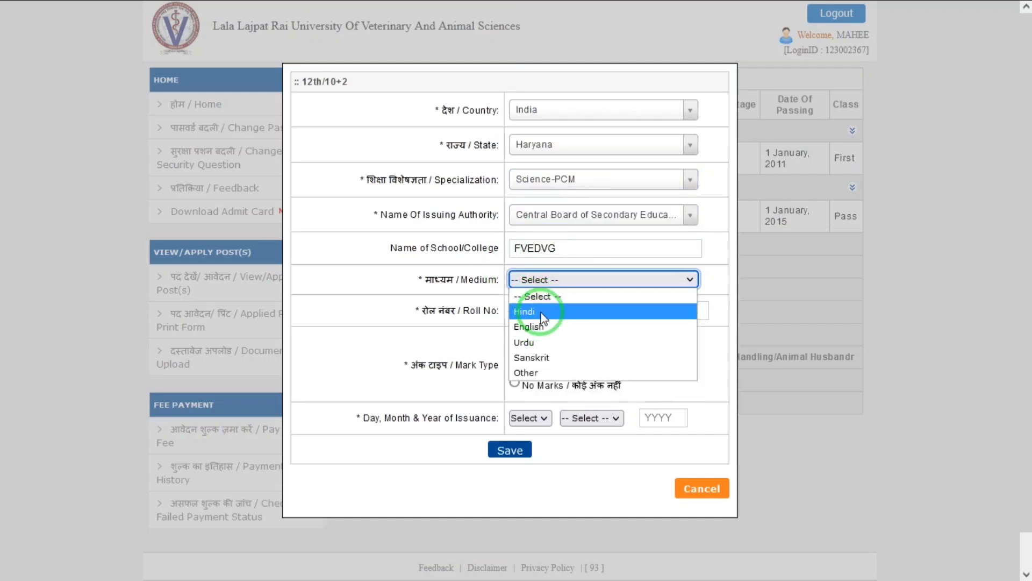
left_click(553, 312)
left_click(578, 316)
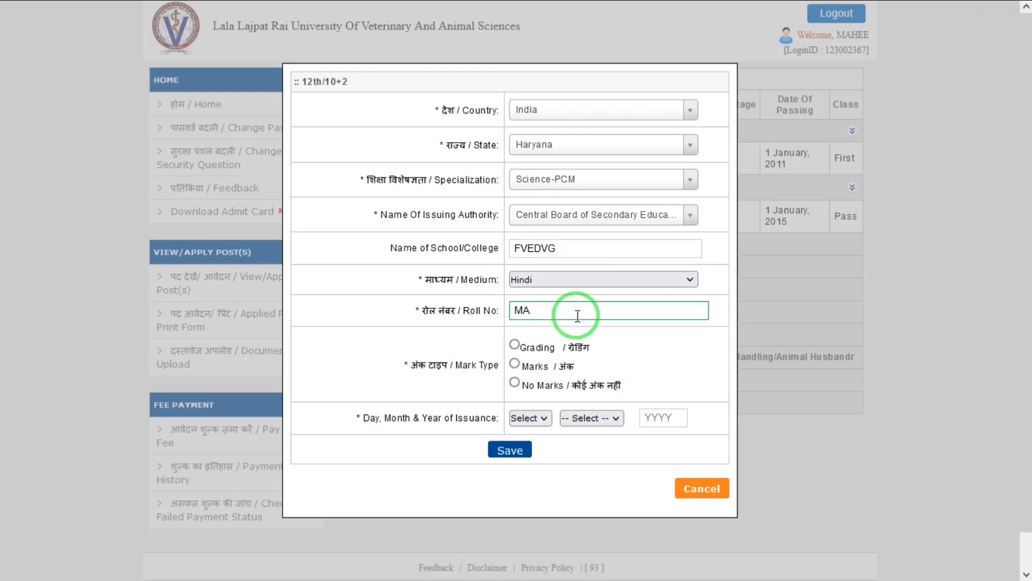
left_click(494, 380)
left_click(514, 365)
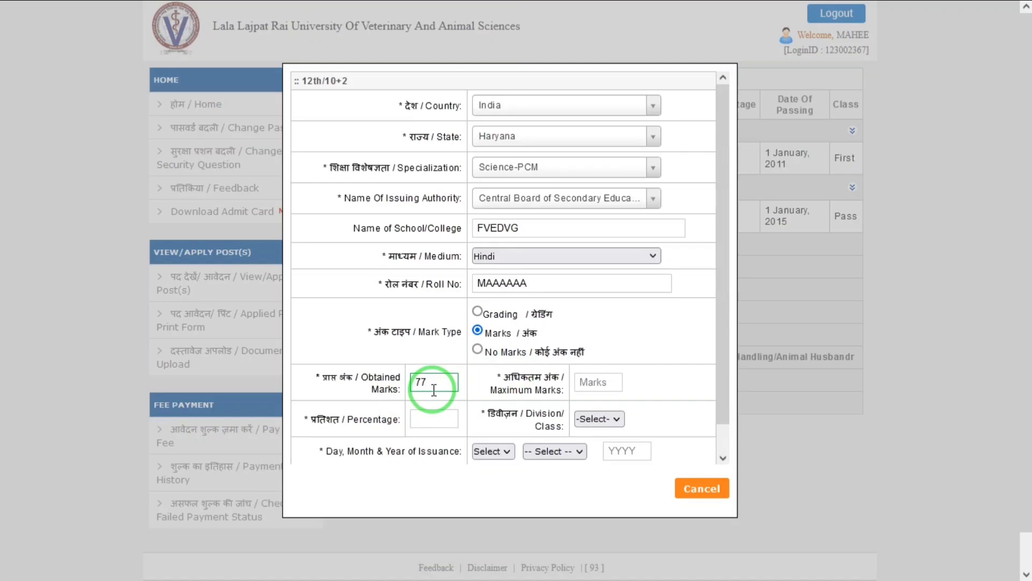
type("6")
key("BackSpace")
type("800")
key("Tab")
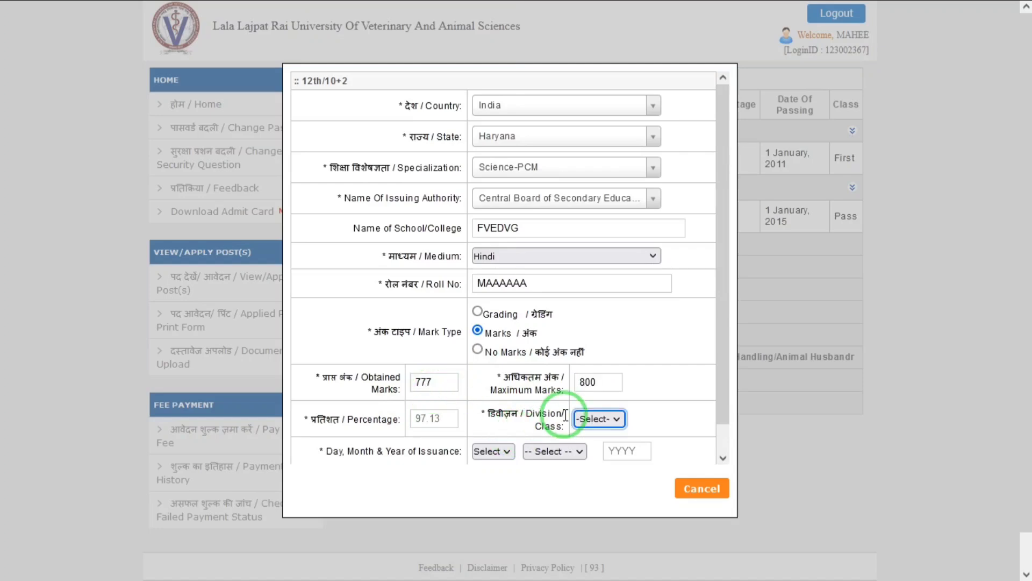
left_click(596, 419)
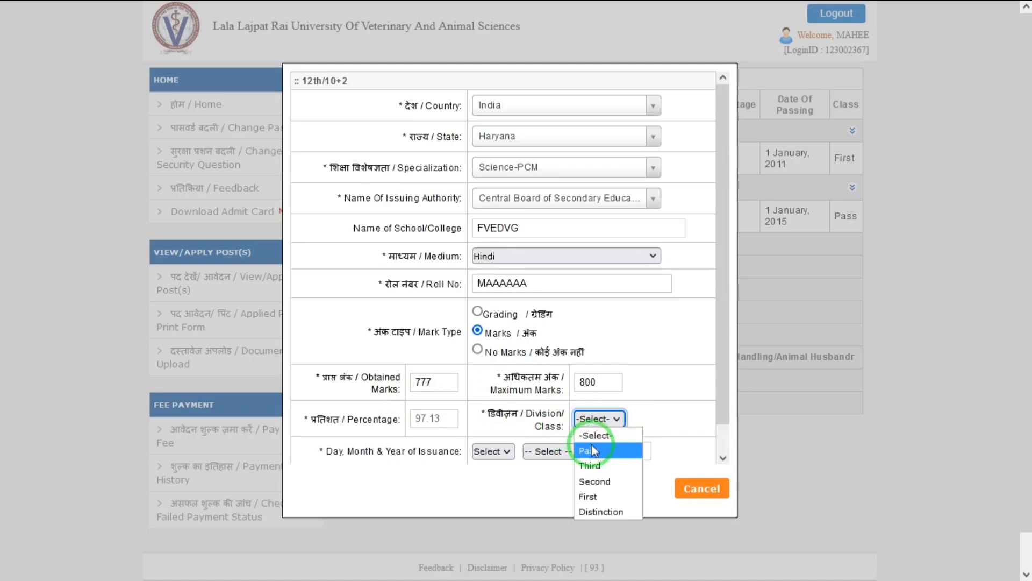
left_click(589, 496)
Enter issuance date 1 January 2017, save the entry, and submit the qualification section.
left_click(515, 450)
key("1")
key("Tab")
key("j")
key("Tab")
type("2017")
scroll(516, 447, "down", 1)
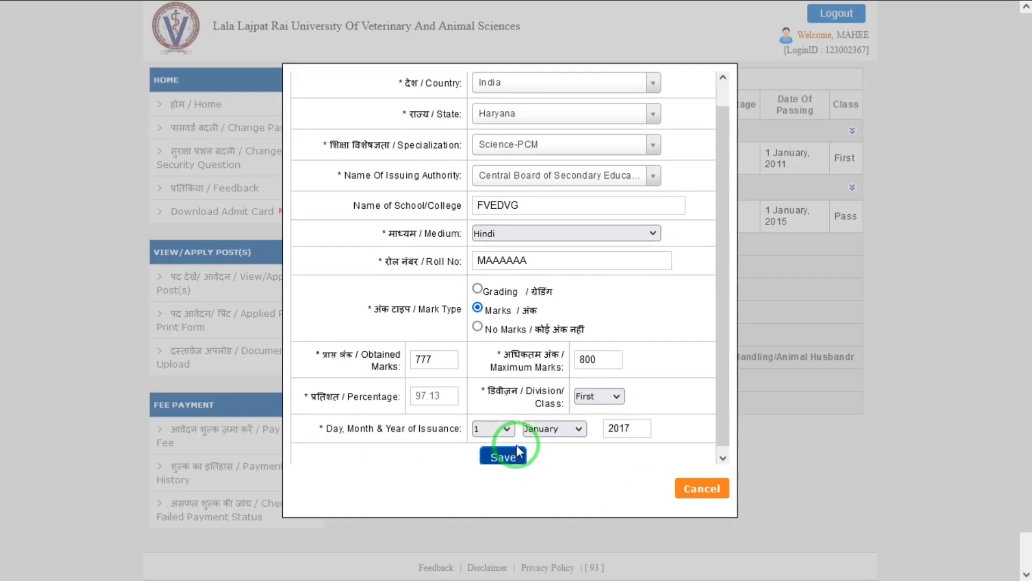
left_click(503, 457)
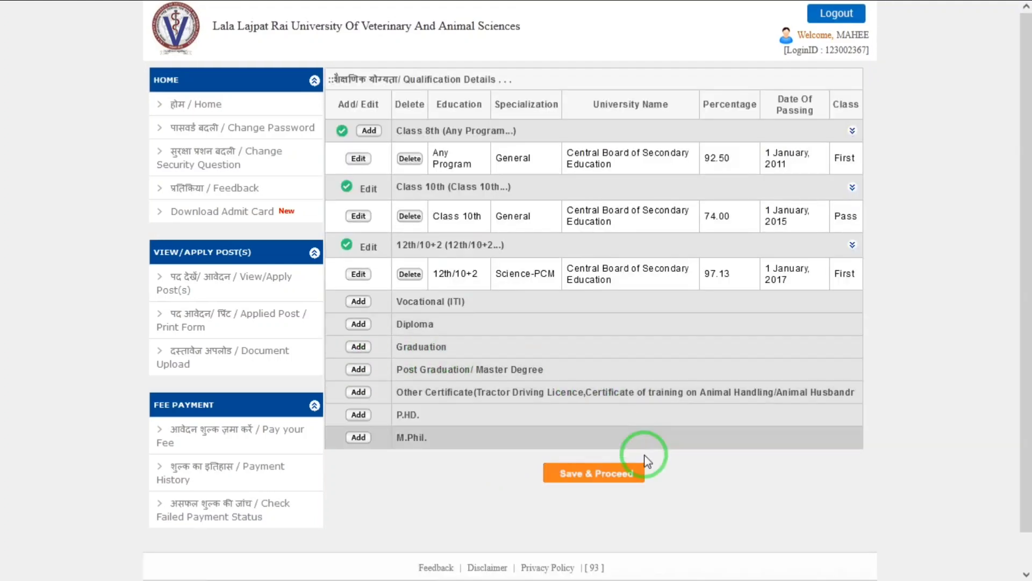
left_click(609, 474)
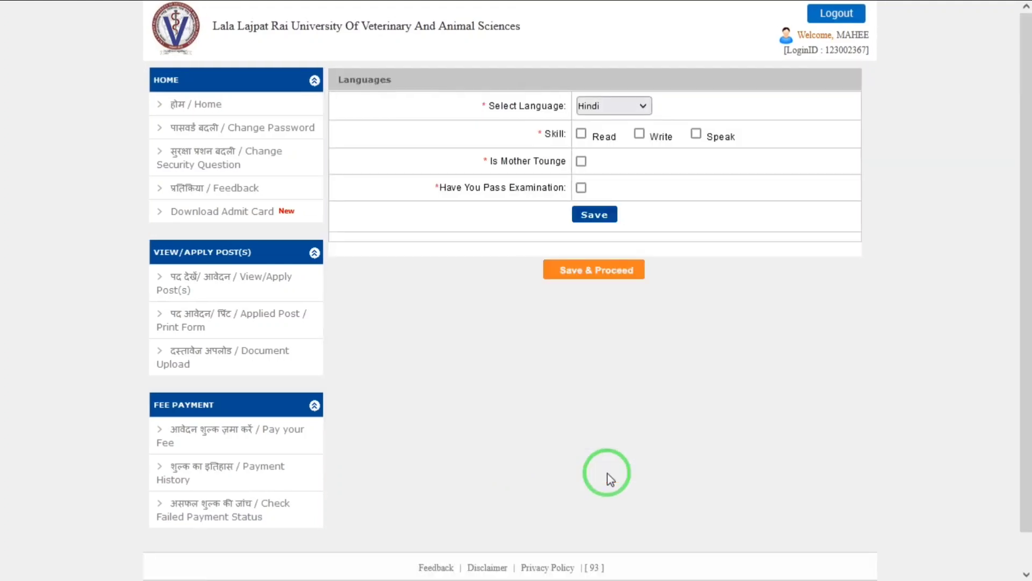
Save Hindi with read, write, mother tongue and passed exam 10.
left_click(586, 137)
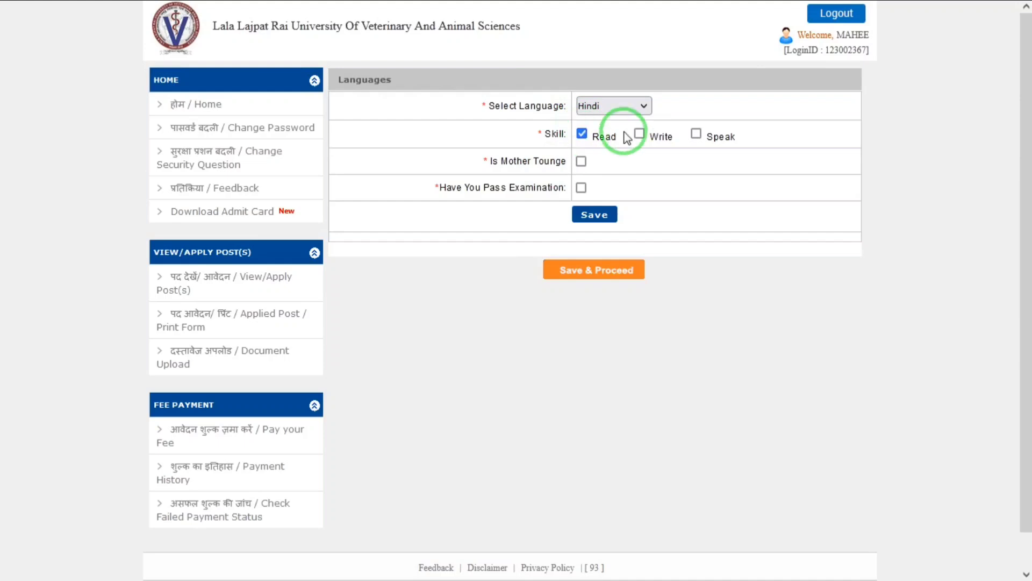
left_click(640, 135)
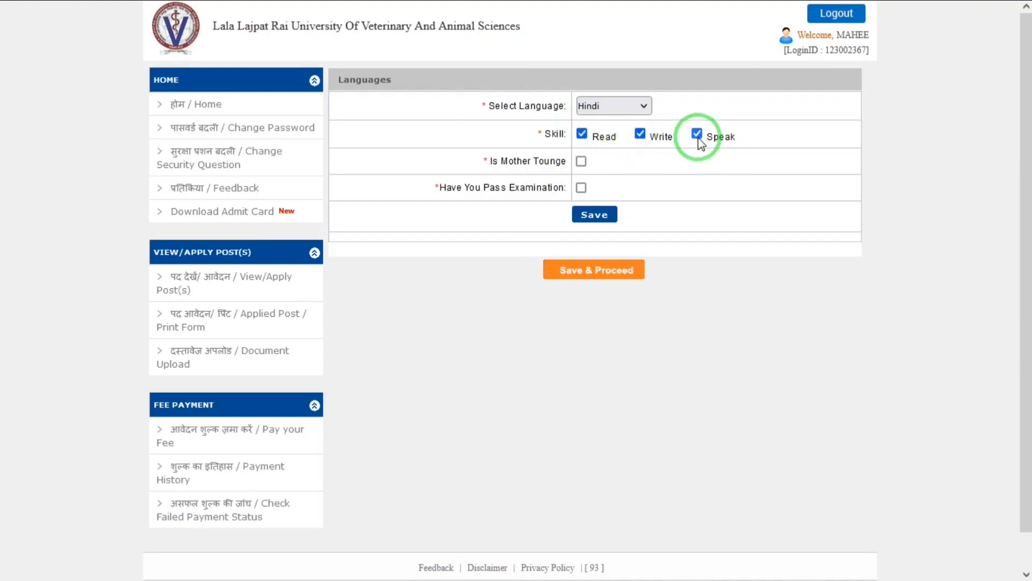
left_click(581, 161)
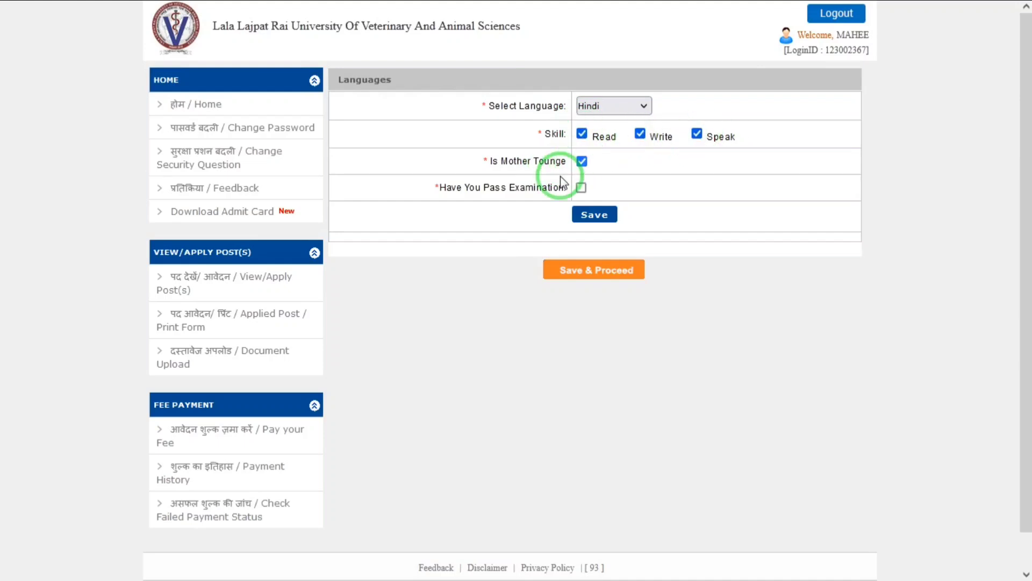
left_click(585, 190)
left_click(582, 223)
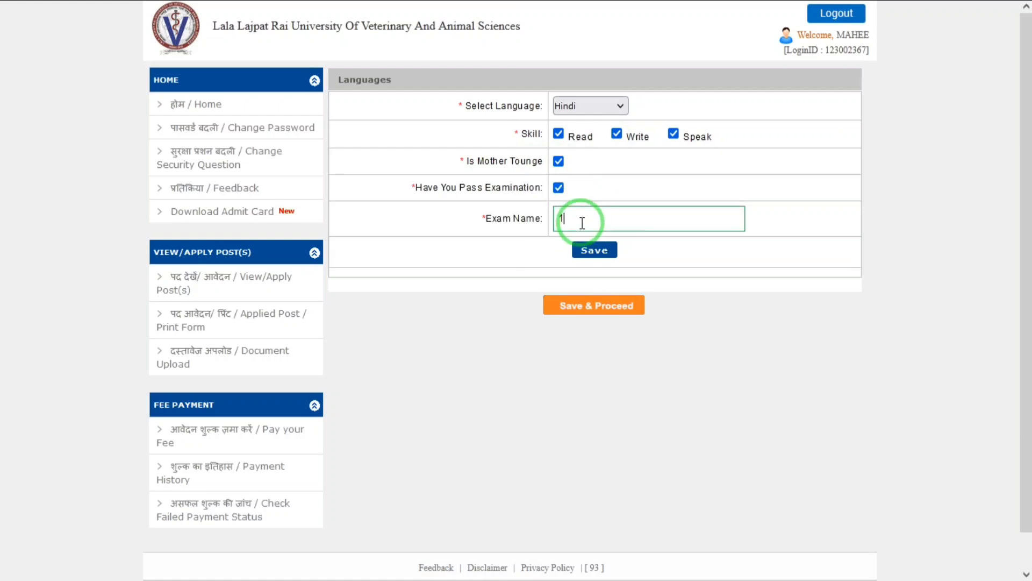
left_click(594, 250)
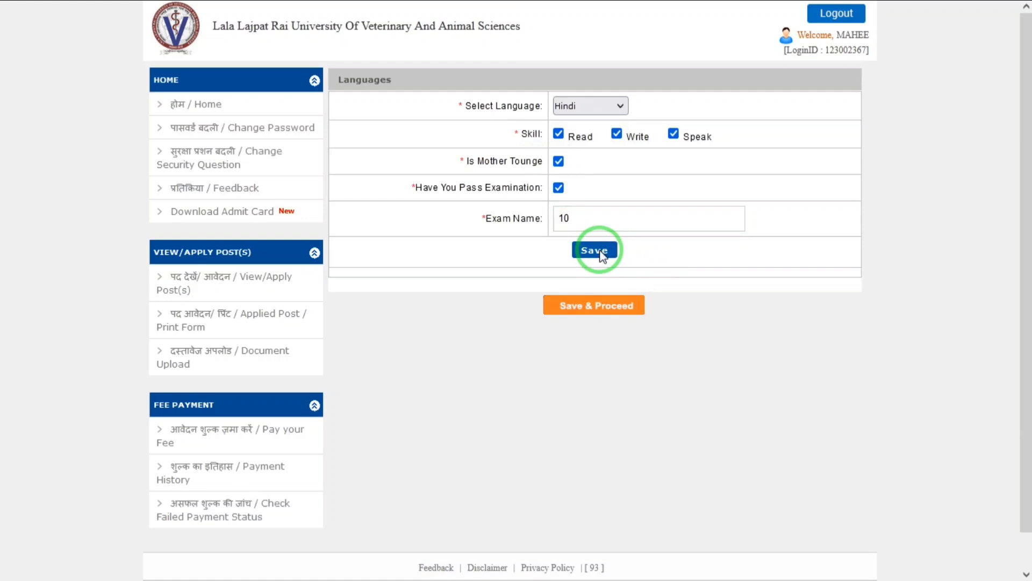
Add English with read and write skills, save it, and submit the languages section.
left_click(605, 104)
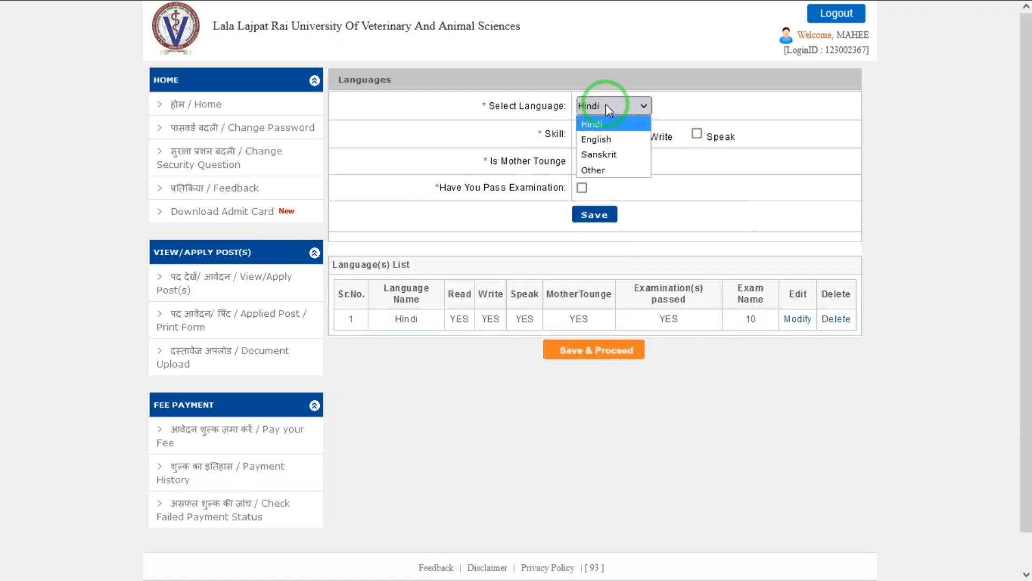
left_click(608, 141)
left_click(582, 134)
left_click(640, 134)
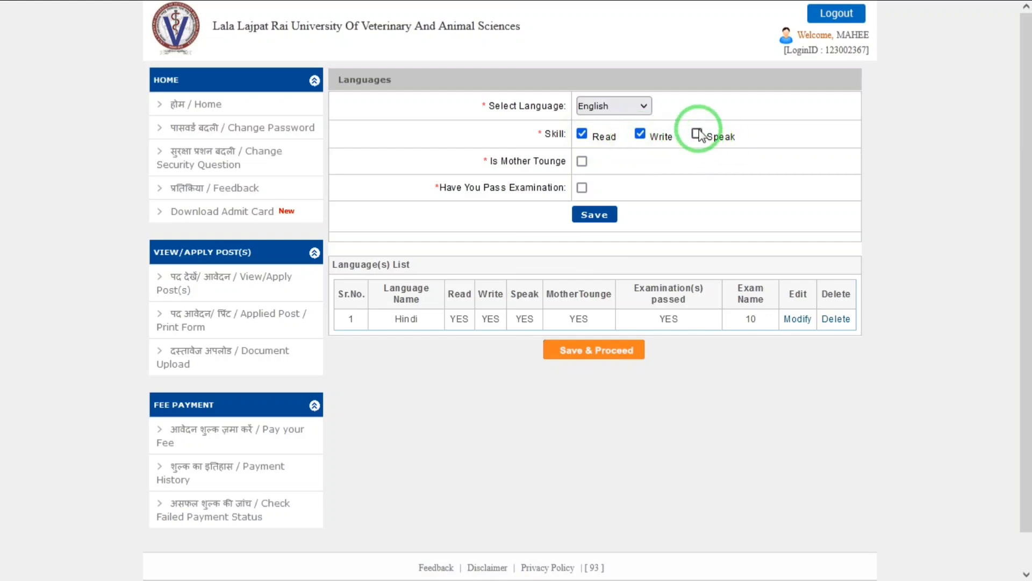
left_click(606, 221)
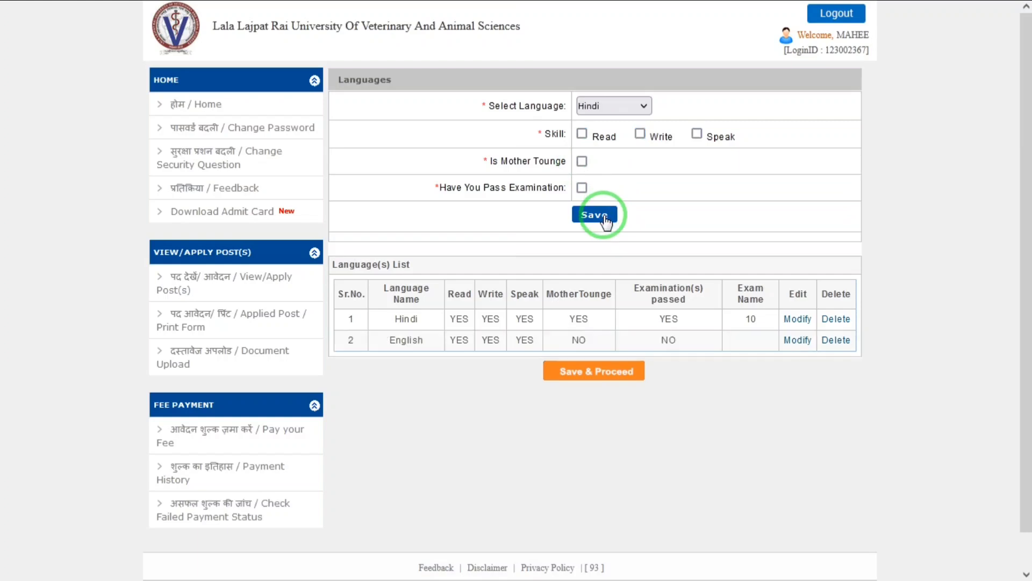
left_click(595, 99)
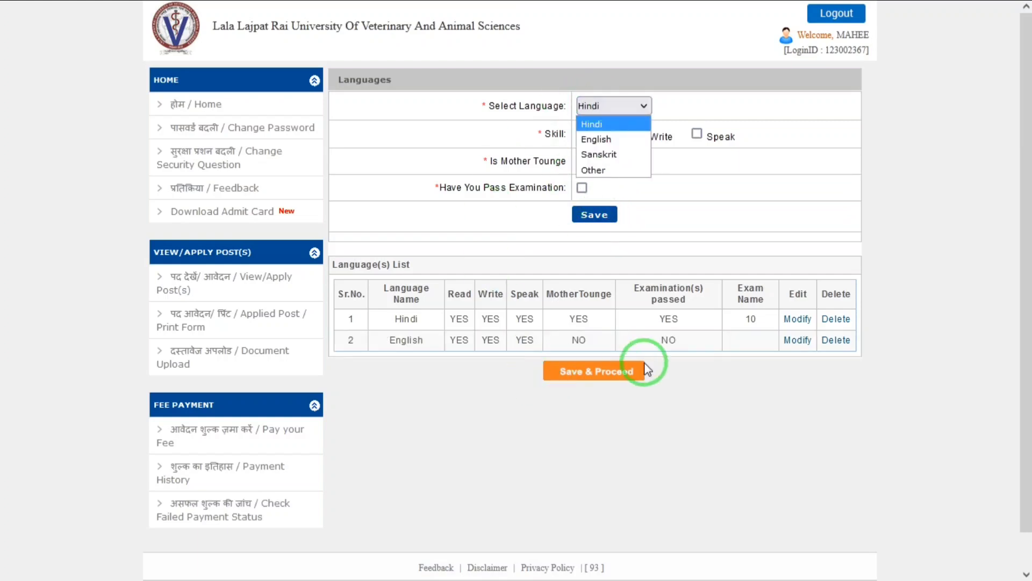
left_click(625, 371)
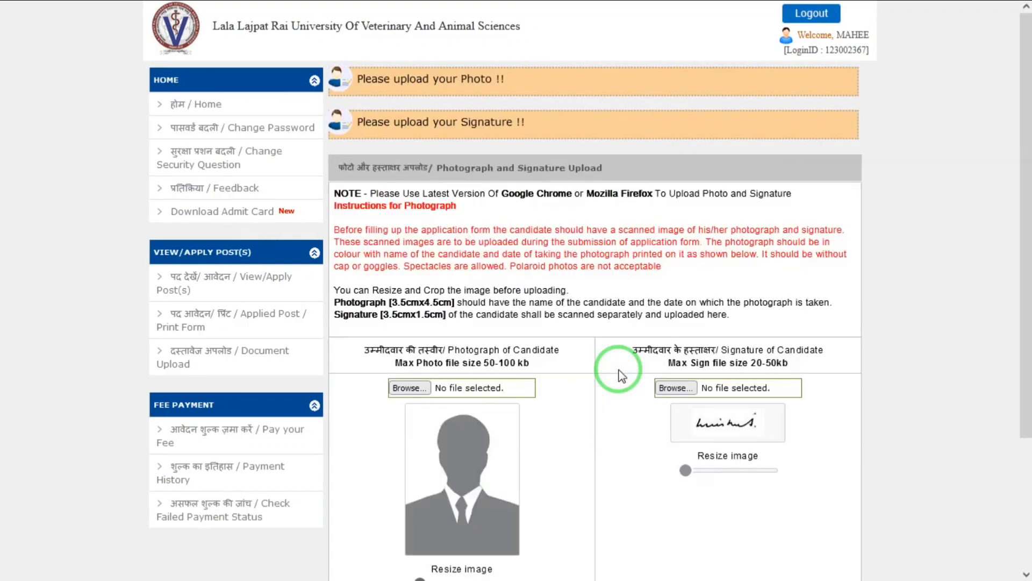
Browse to the candidate's documents folder on drive D: and pick image 11 as the photo.
left_click_drag(1026, 196, 1025, 304)
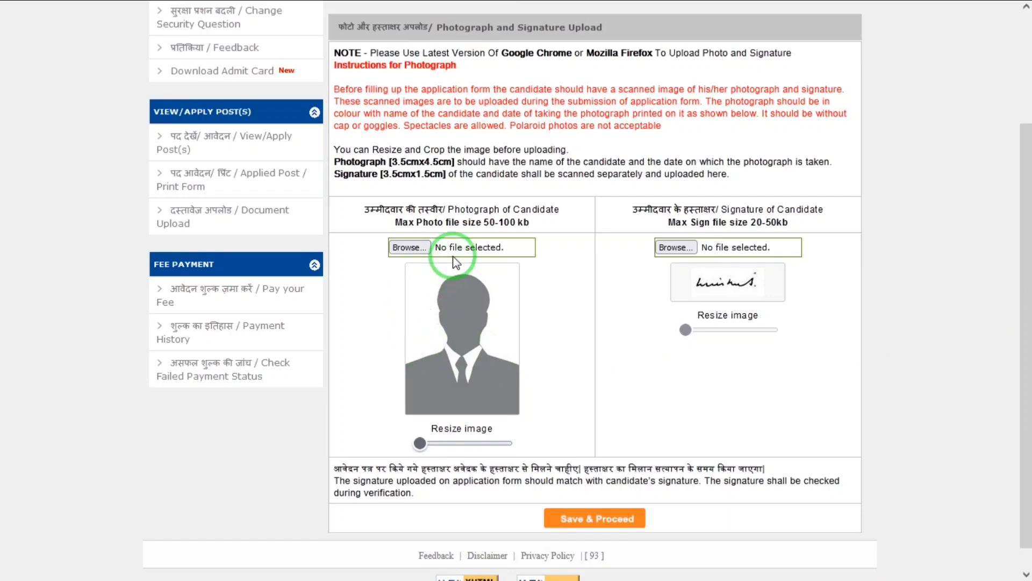
left_click(433, 246)
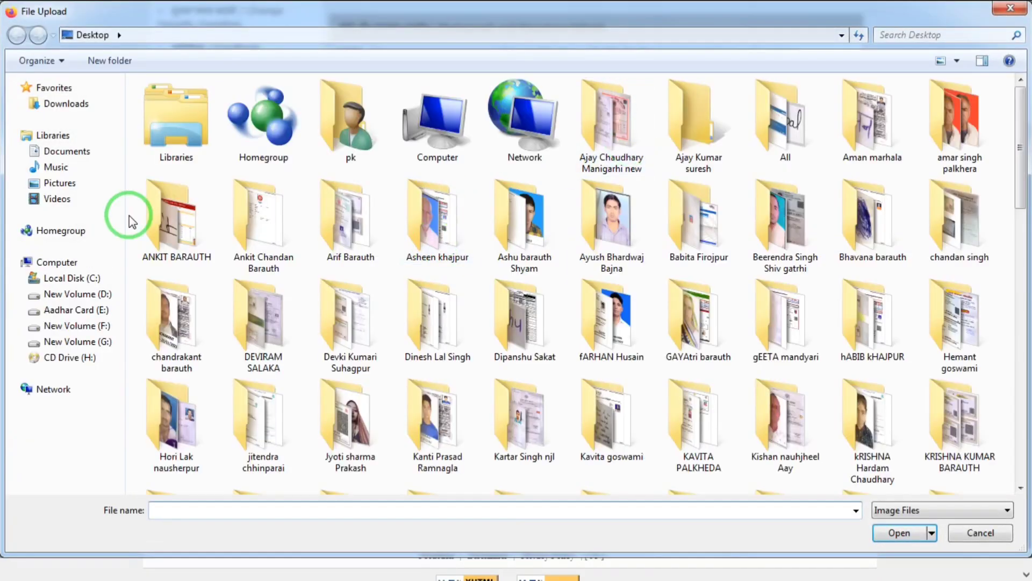
left_click(75, 295)
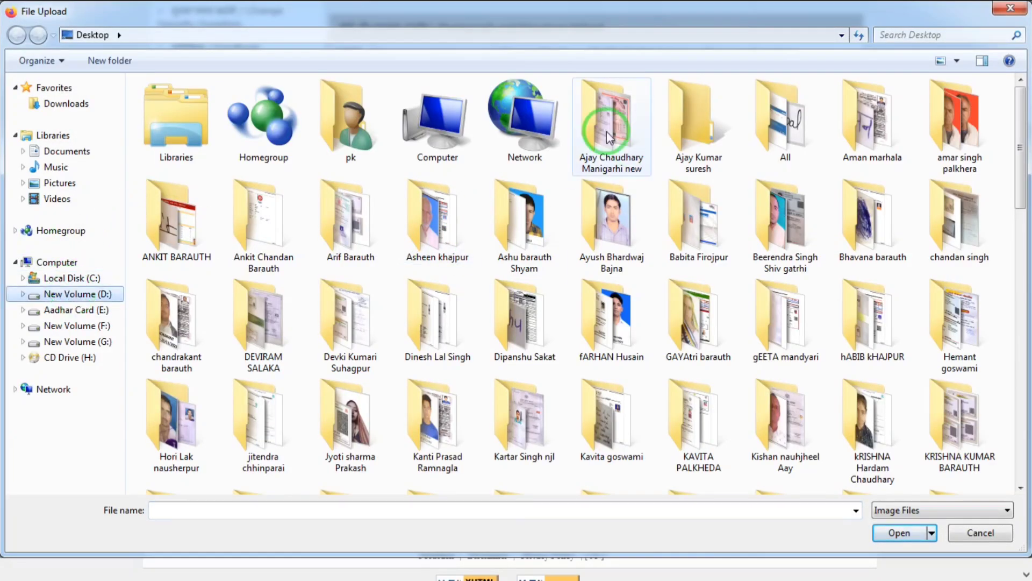
left_click(218, 223)
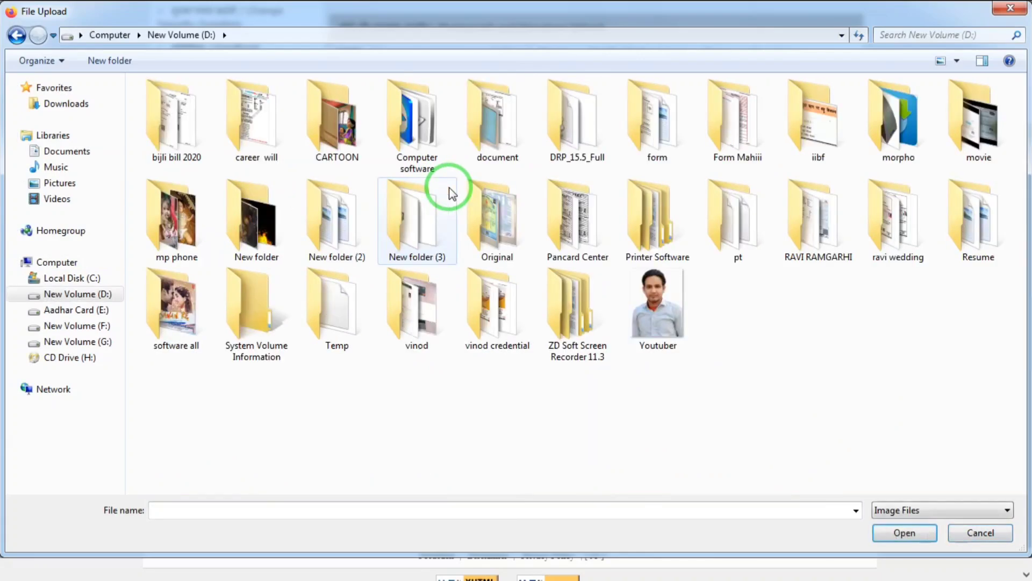
double_click(516, 169)
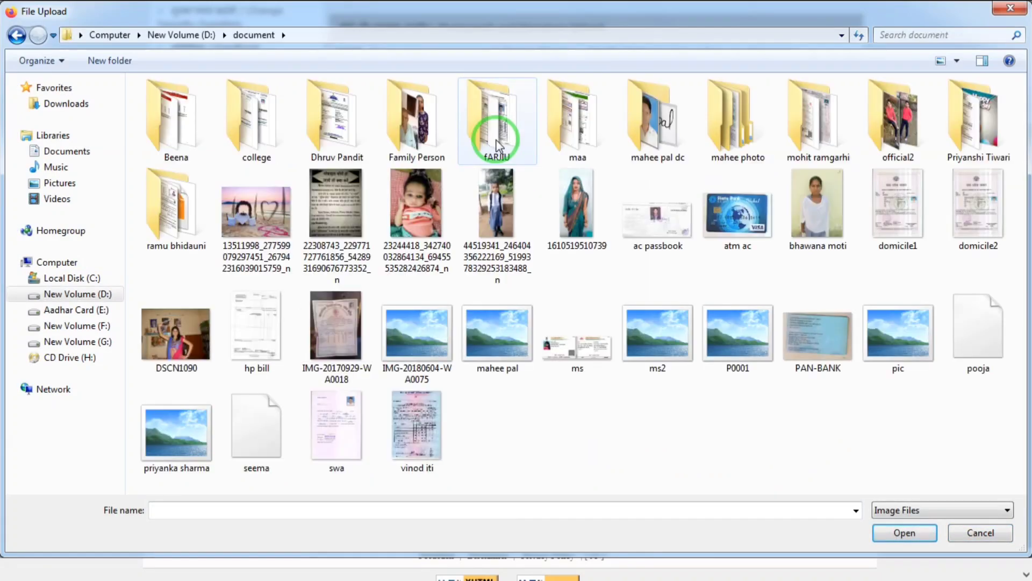
left_click(685, 156)
double_click(684, 154)
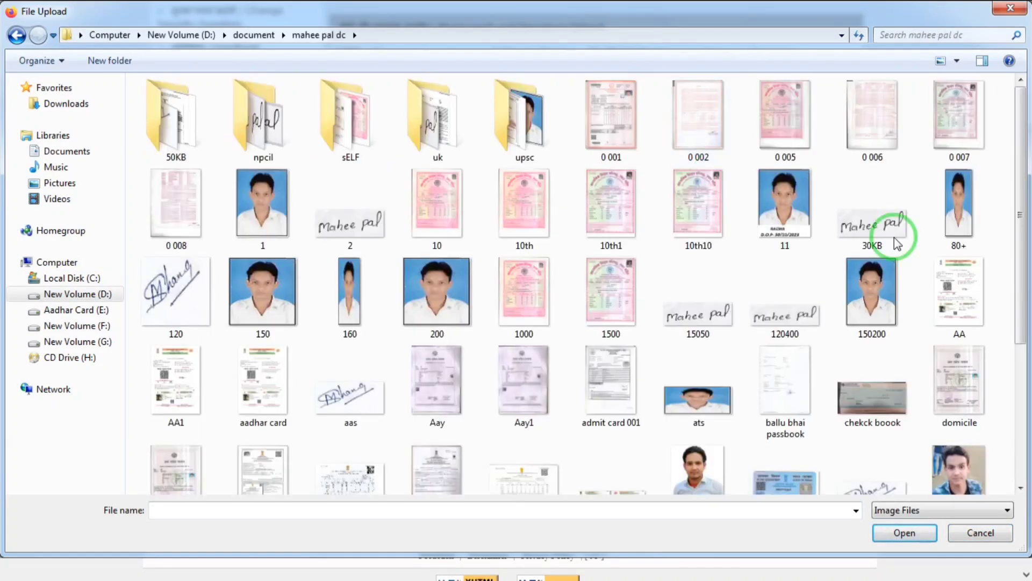
left_click(912, 306)
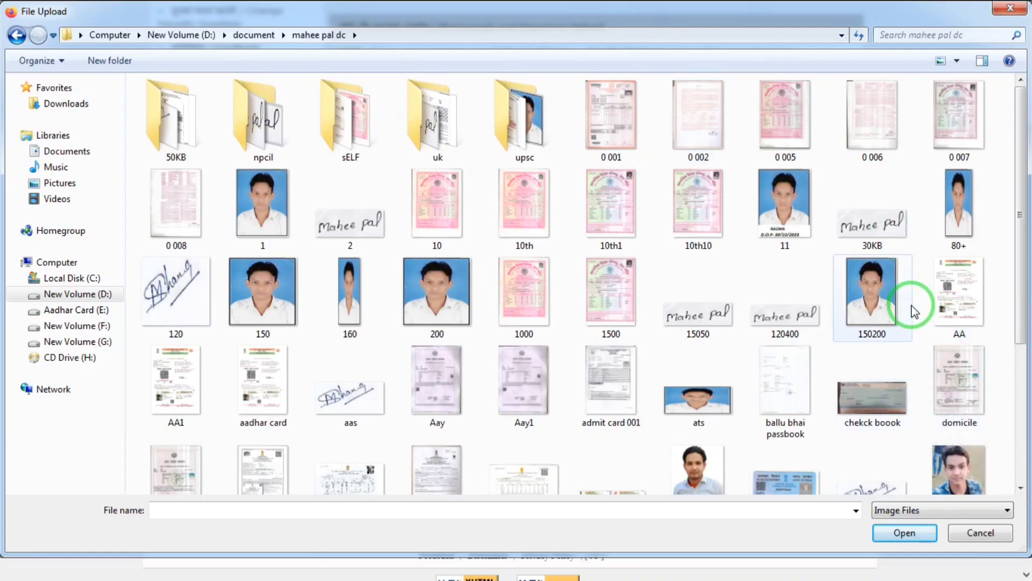
double_click(784, 230)
After the size warning, upload O.jpg from the 50KB folder as the photo.
left_click(640, 316)
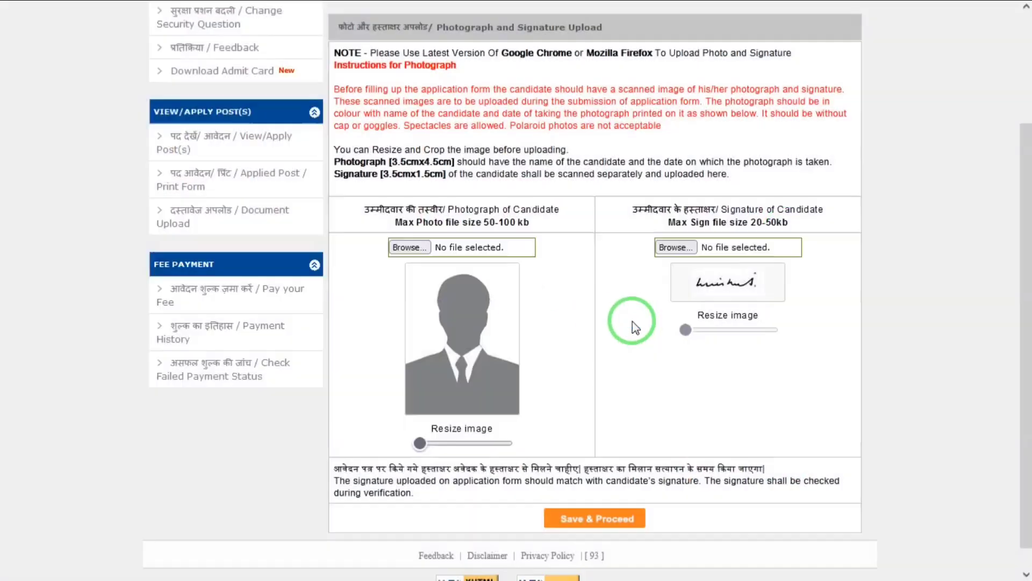
left_click(514, 247)
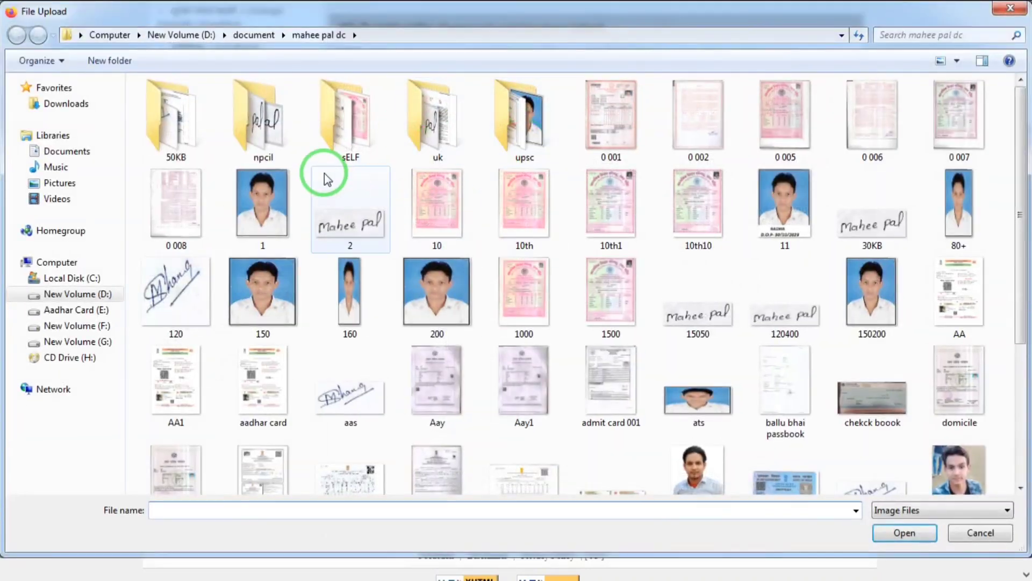
double_click(180, 129)
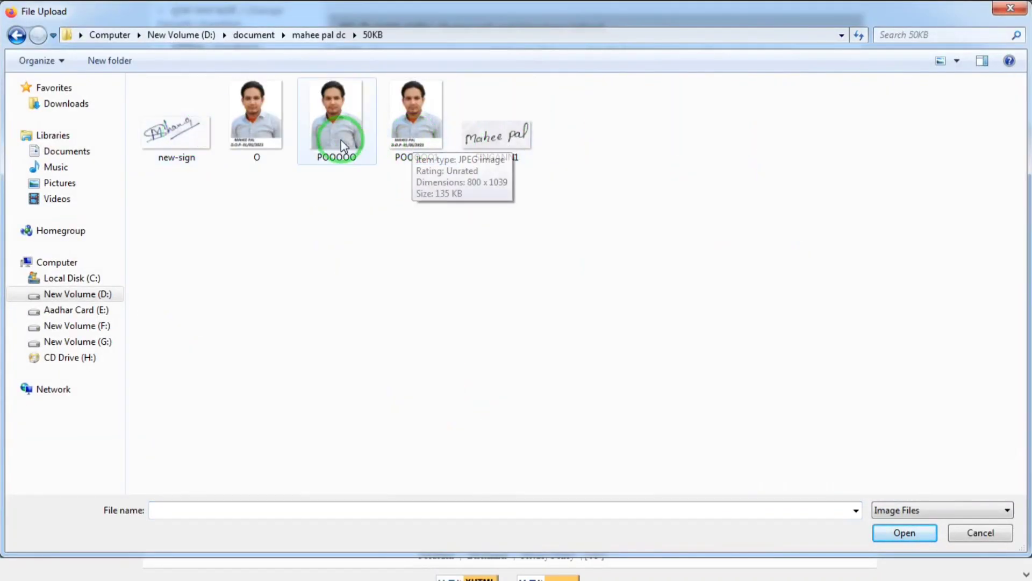
double_click(277, 141)
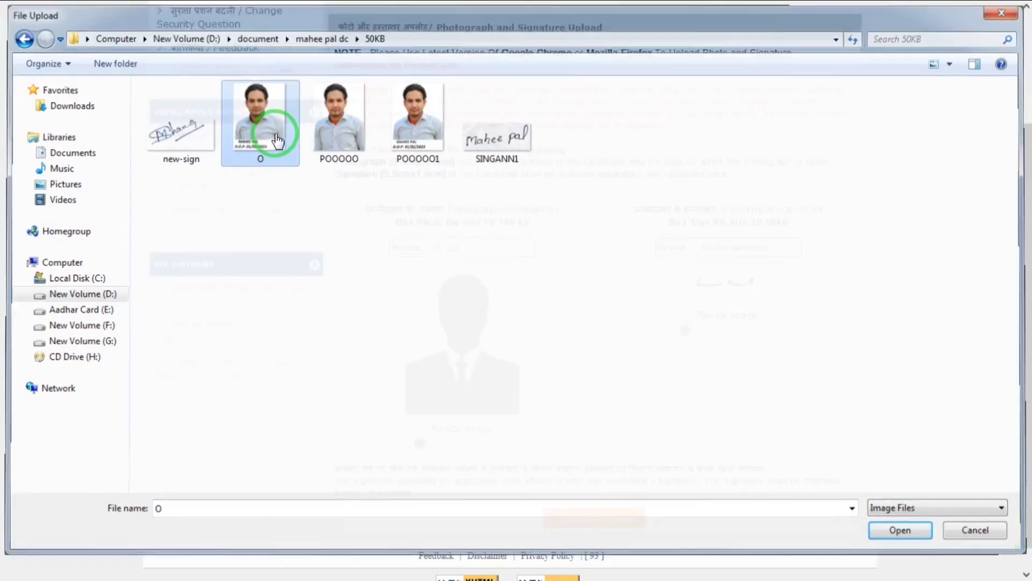
Upload aas.jpg as the signature after SINGANN1 is rejected, then save and proceed.
left_click(701, 250)
double_click(499, 160)
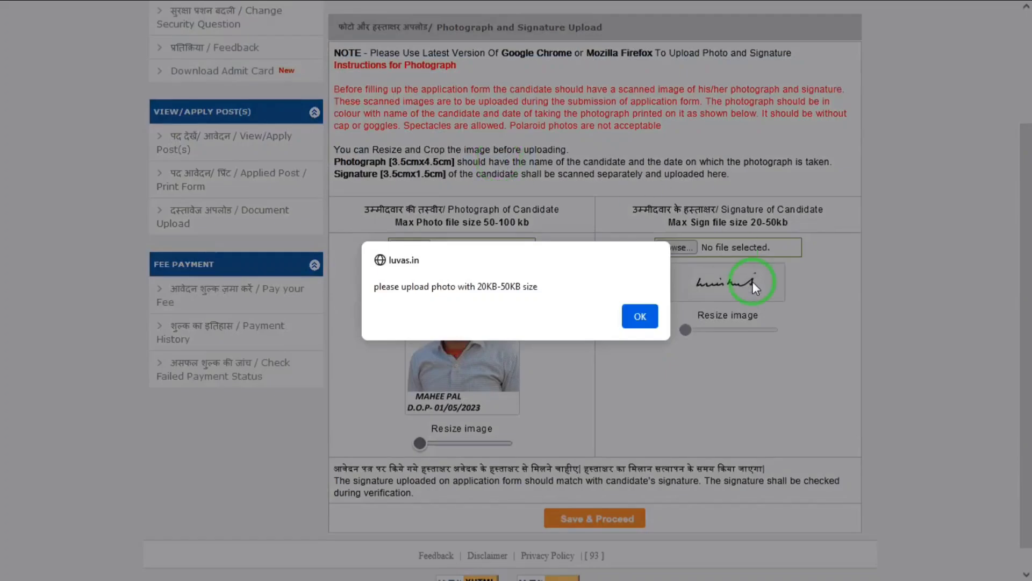
left_click(642, 318)
left_click(672, 247)
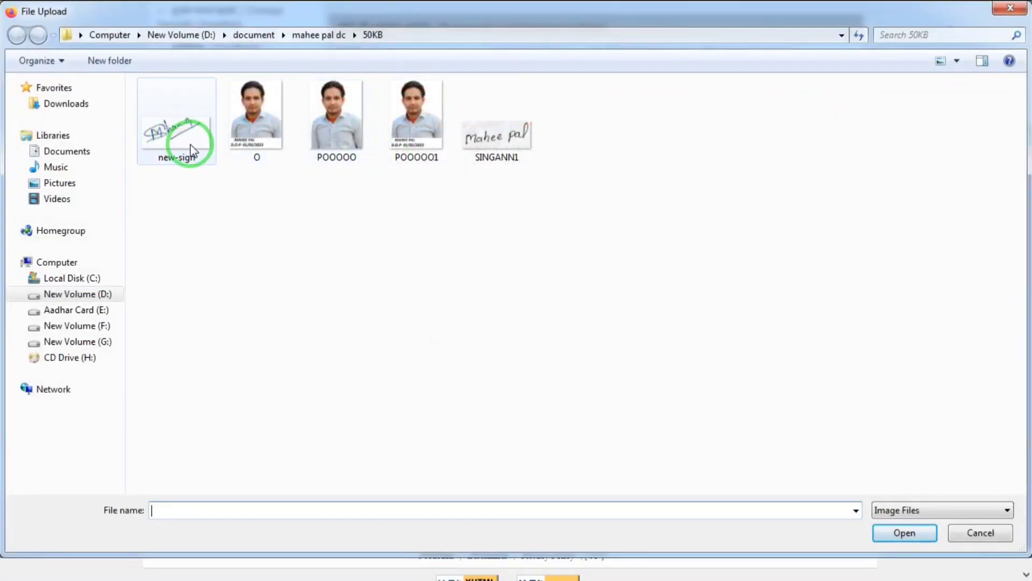
left_click(301, 34)
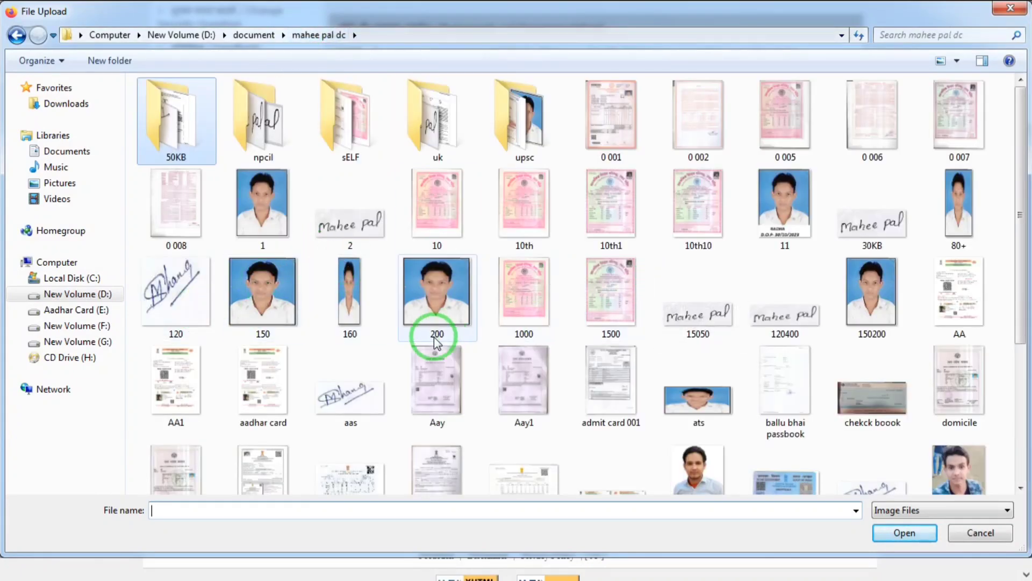
double_click(363, 398)
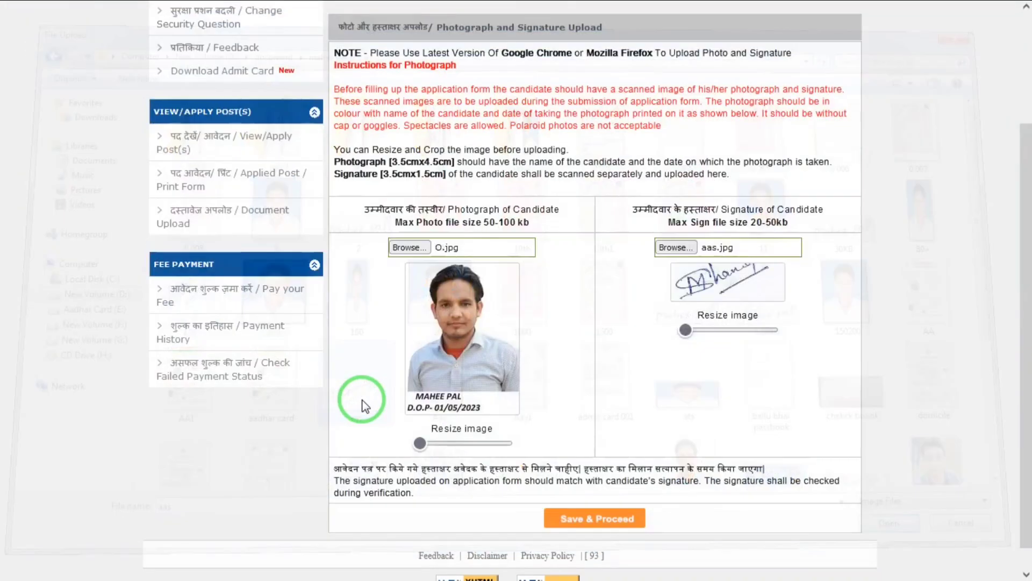
left_click(616, 525)
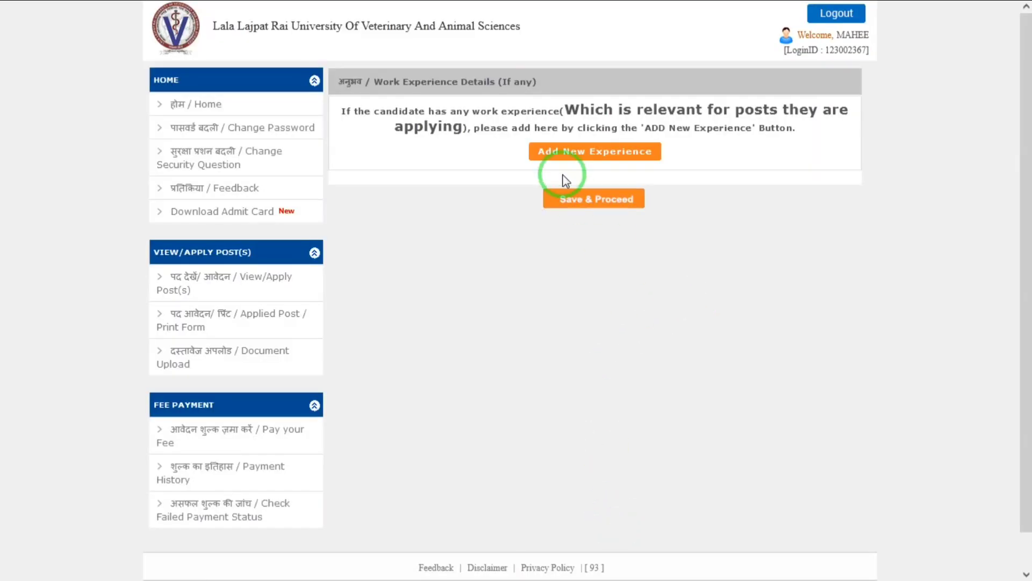
Skip work experience and enter the reference person's full name and address.
left_click(611, 200)
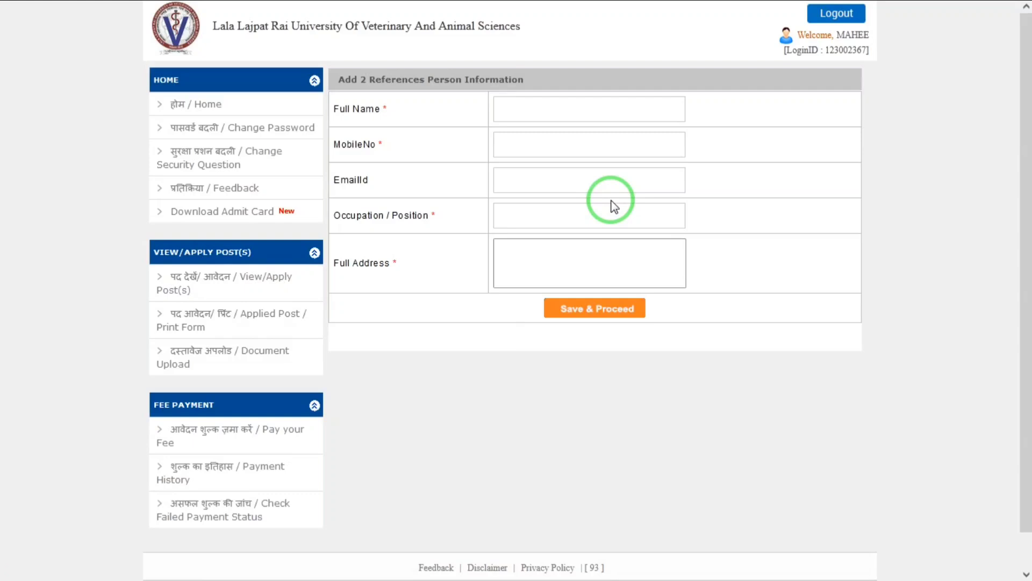
left_click(538, 108)
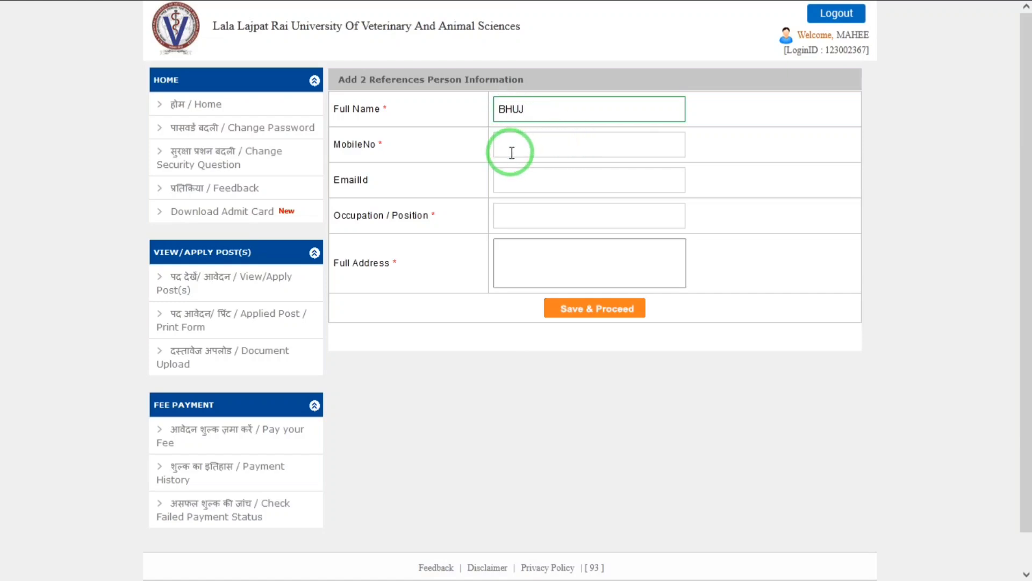
left_click(520, 279)
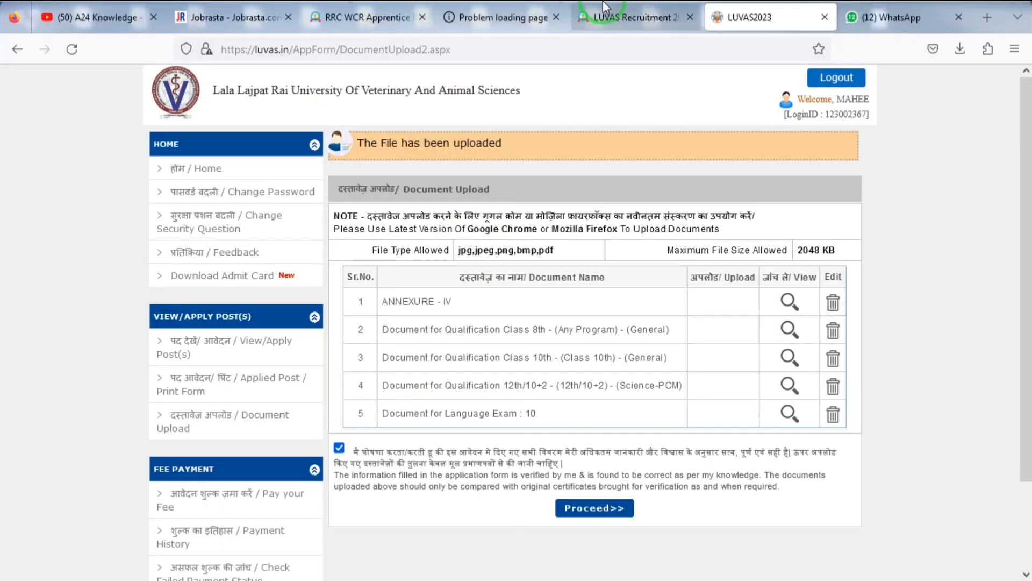
Open the Annexures link in the HaryanaJobs LUVAS article, then return to the portal tab.
left_click(604, 6)
left_click(1028, 395)
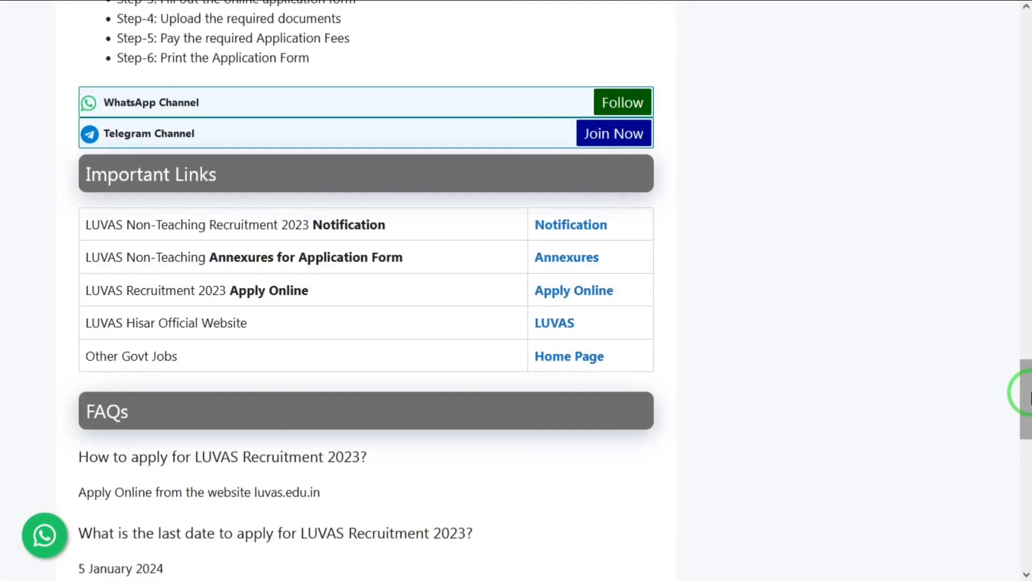
left_click(566, 257)
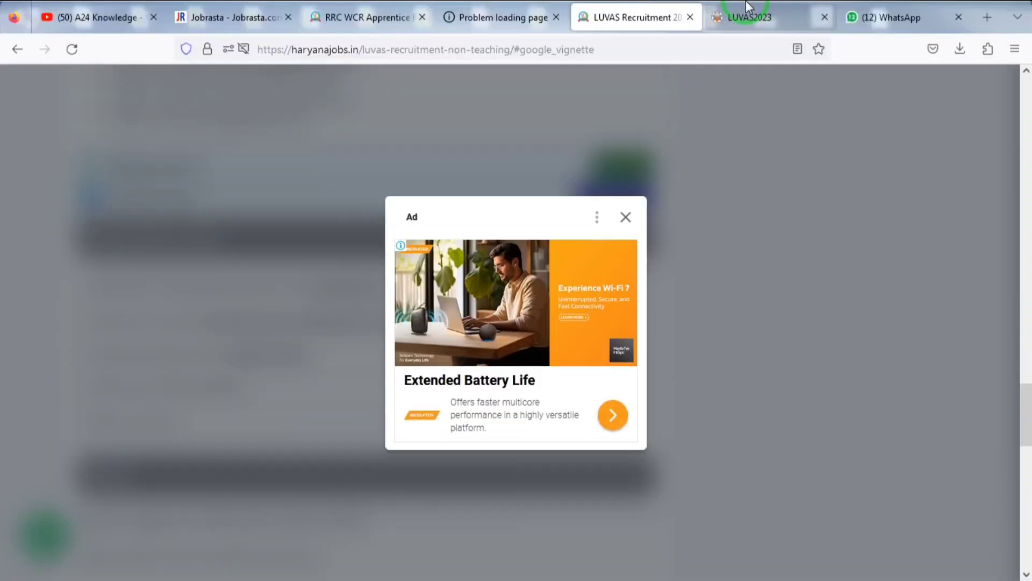
left_click(753, 11)
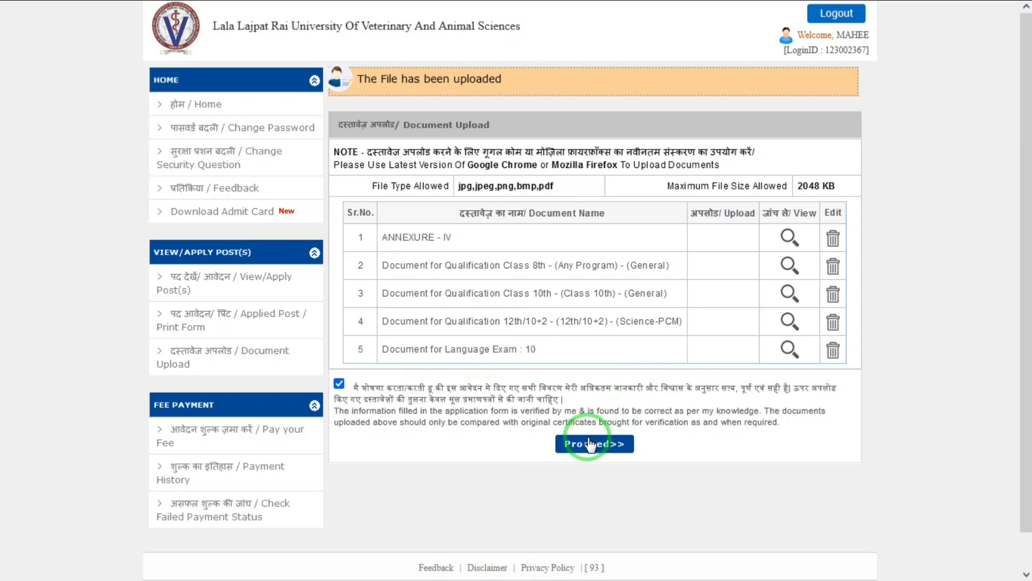
Submit the documents and view the printable profile, allowing luvas.in pop-ups, then close it.
left_click(612, 446)
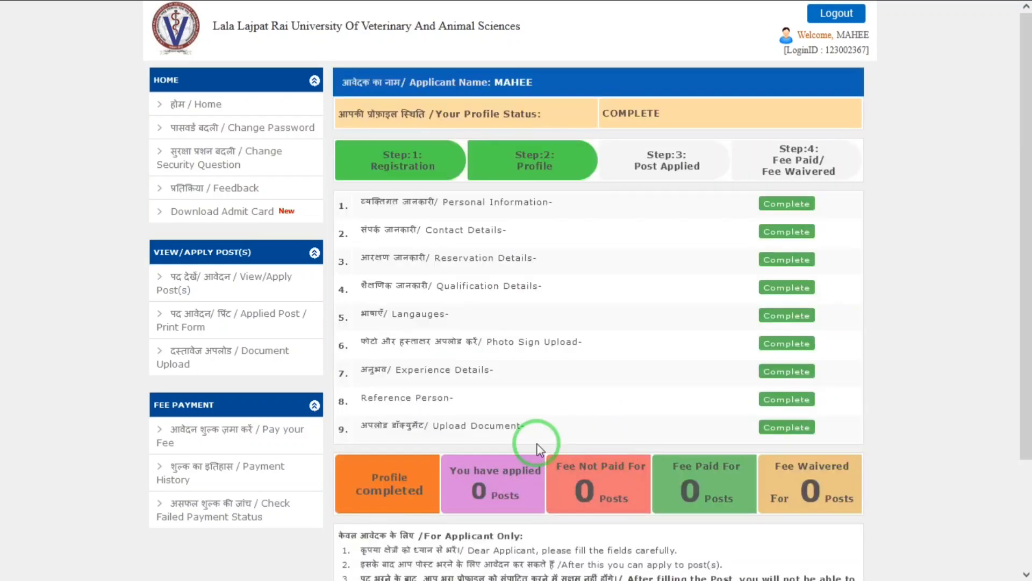
left_click_drag(1024, 306, 1015, 505)
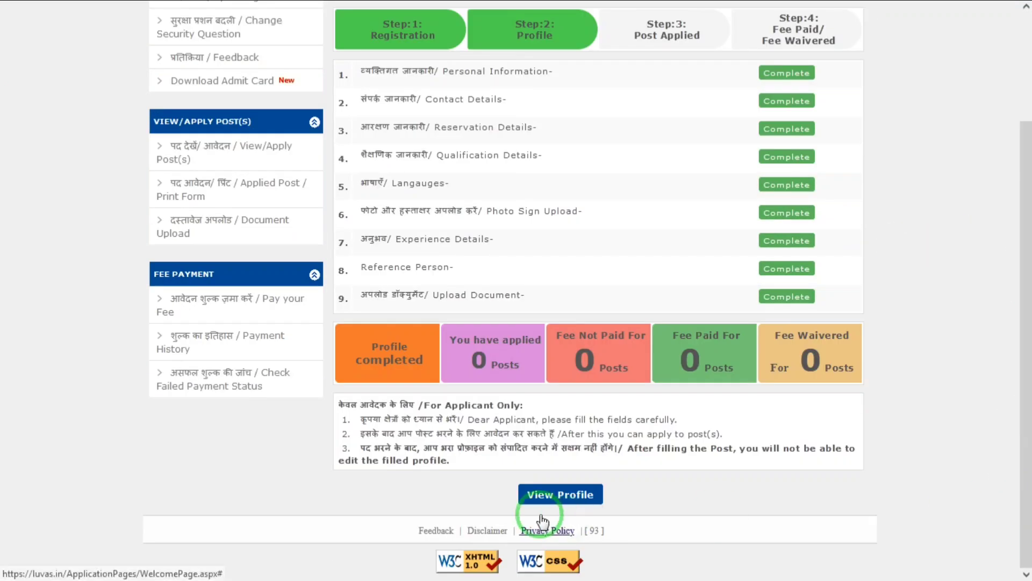
left_click(560, 493)
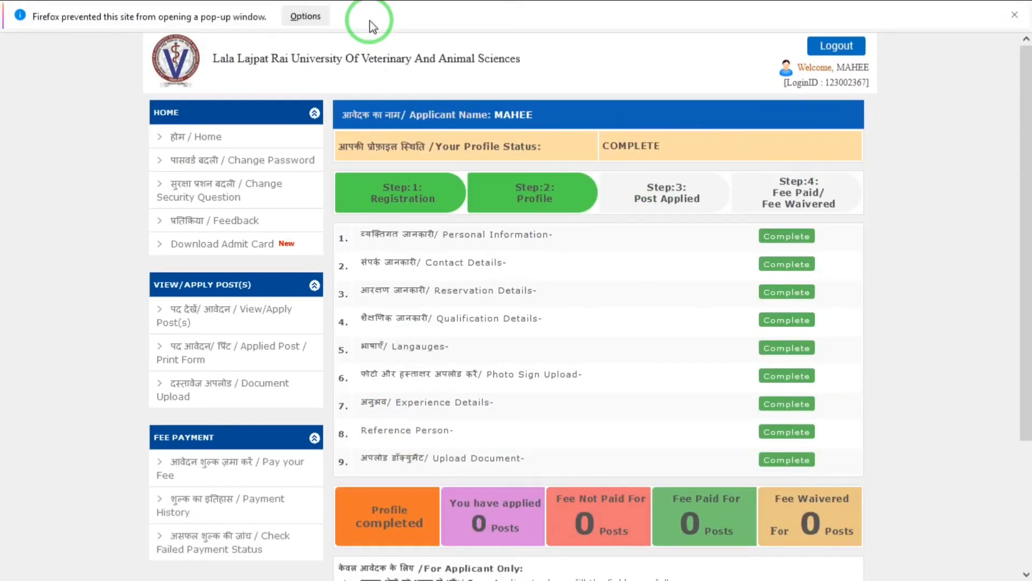
left_click(322, 20)
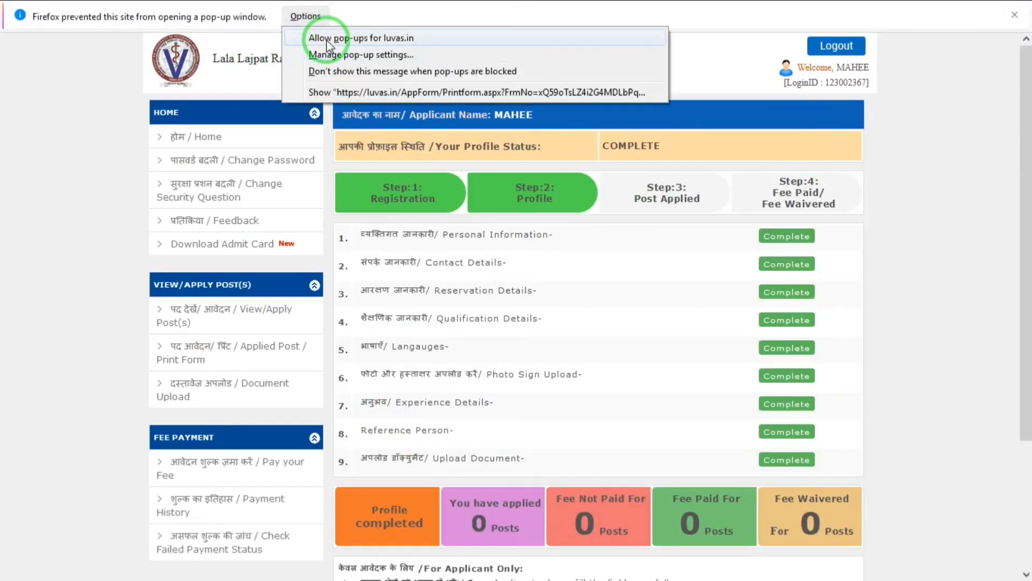
left_click(327, 39)
left_click(593, 26)
left_click_drag(1020, 249, 1020, 456)
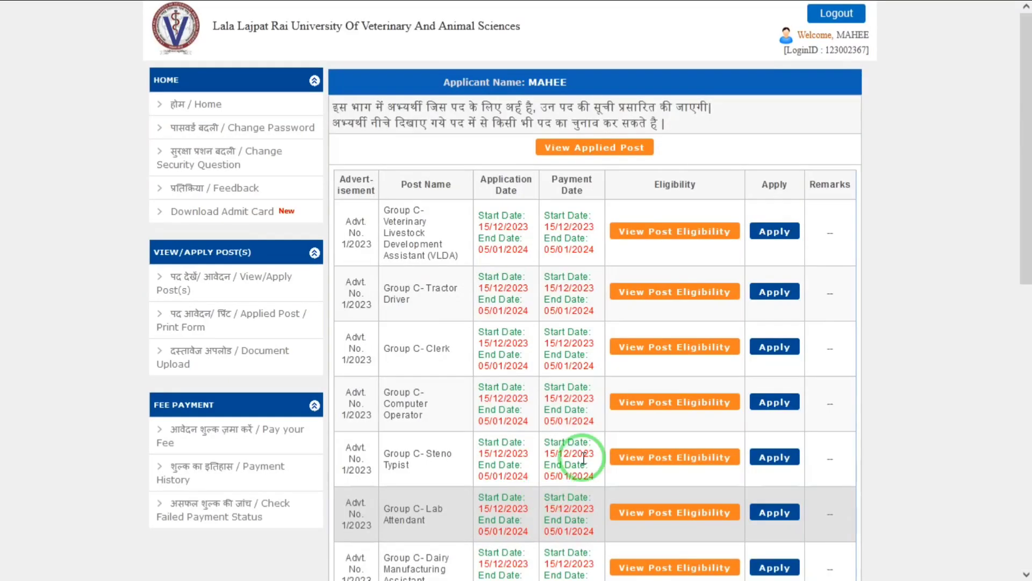
Apply for Group C-Clerk, confirm the declaration, and dismiss the ineligibility notice.
left_click_drag(1027, 209, 1027, 239)
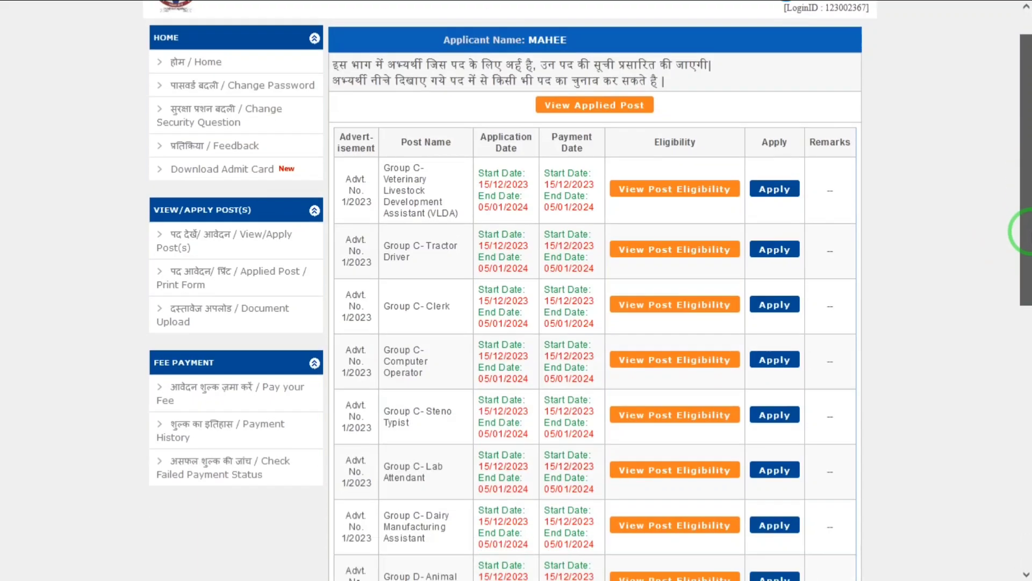
left_click(774, 291)
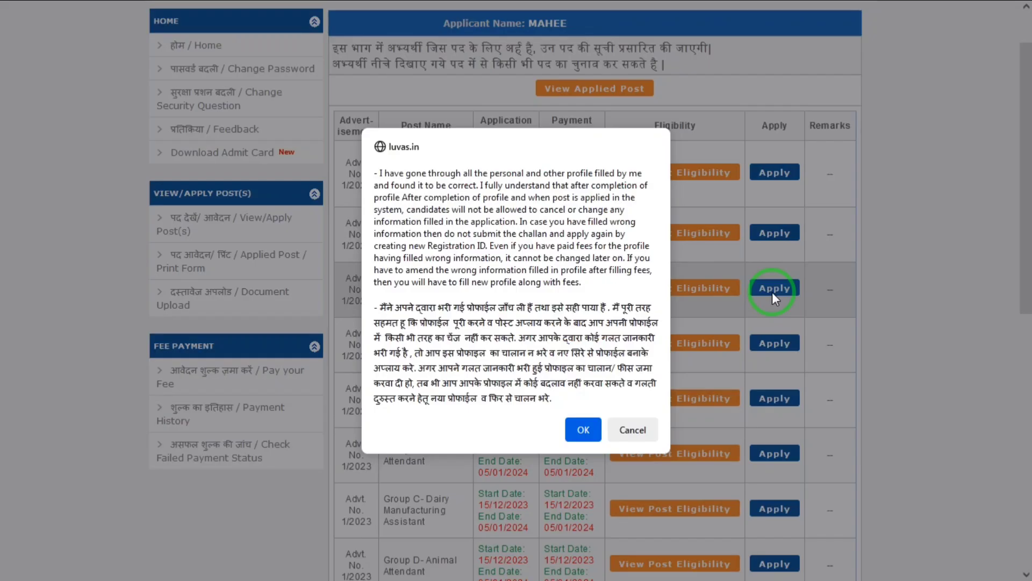
left_click(585, 431)
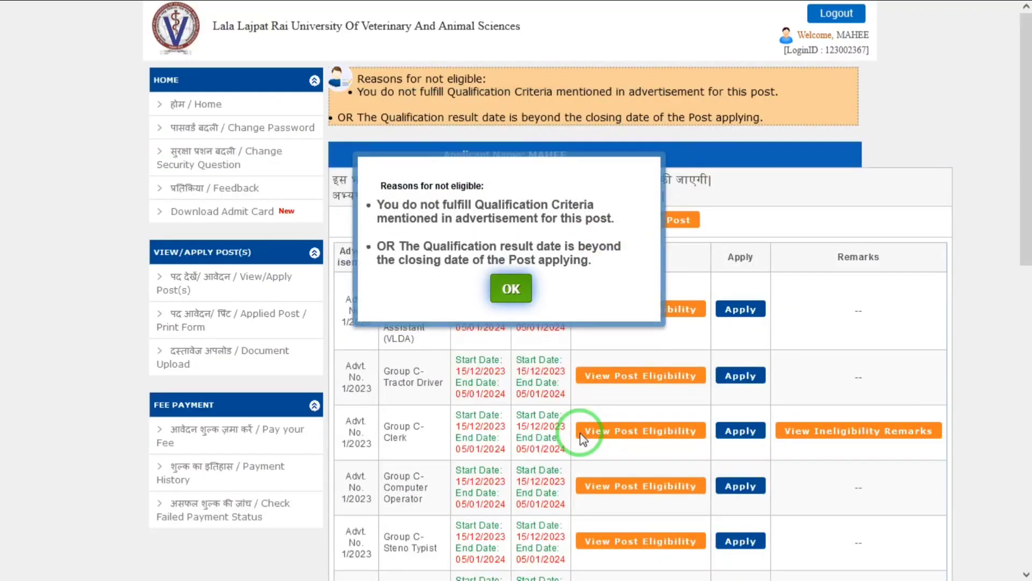
left_click(503, 286)
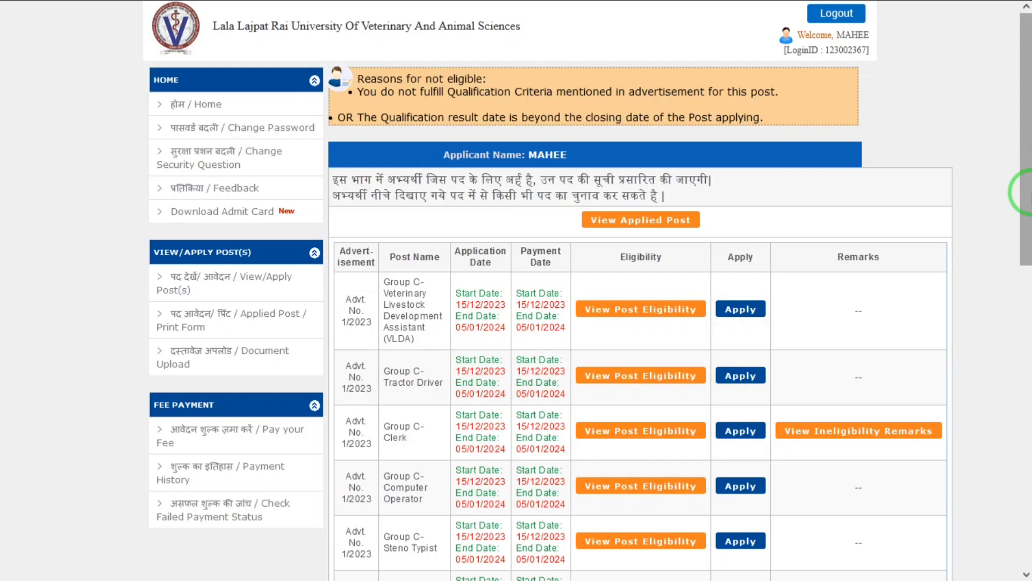
Apply for the Group D-Sweeper post and confirm its declaration.
scroll(1023, 270, "down", 3)
scroll(1023, 328, "down", 3)
left_click_drag(1028, 334, 1021, 488)
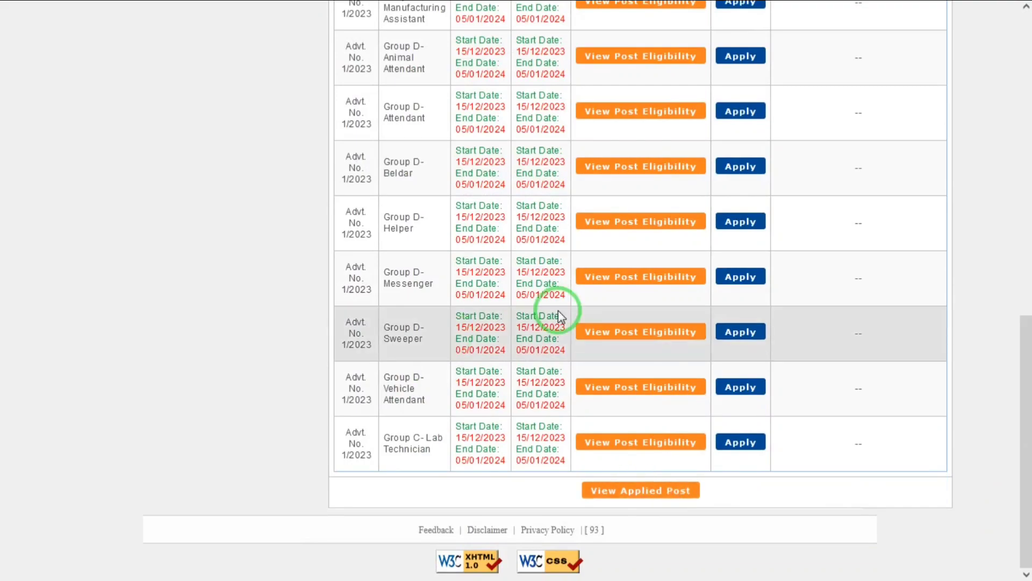
left_click(748, 332)
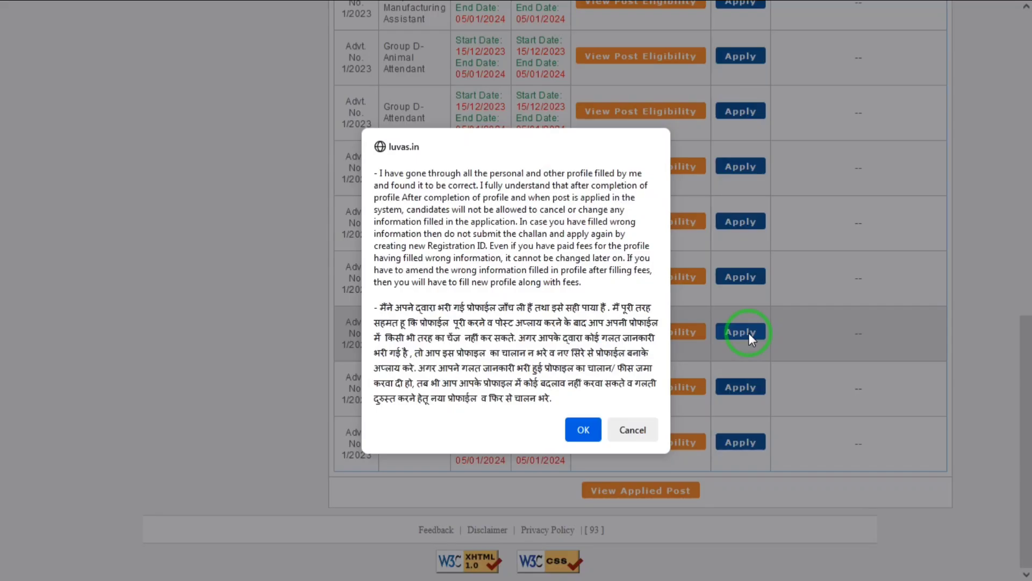
left_click(584, 429)
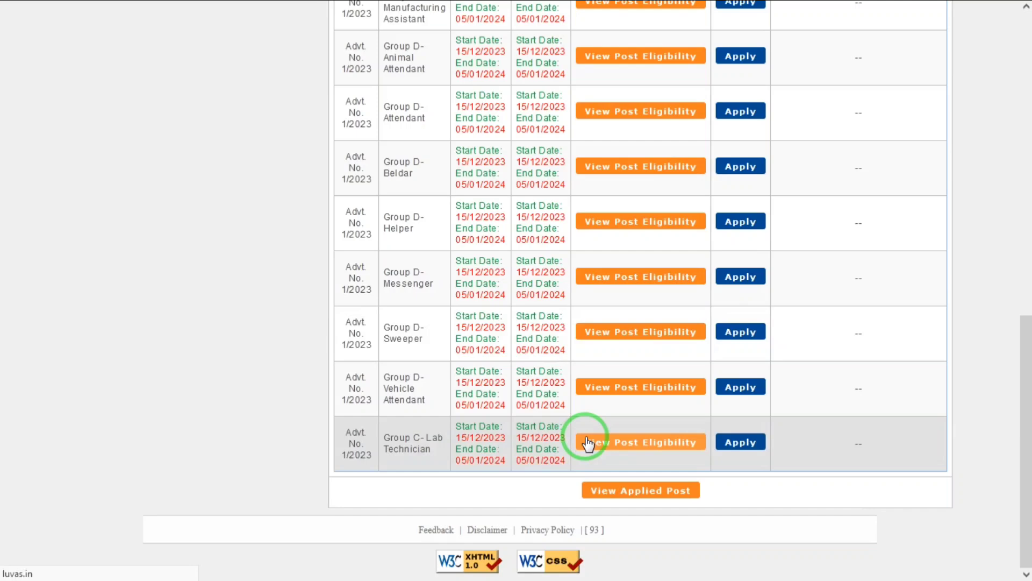